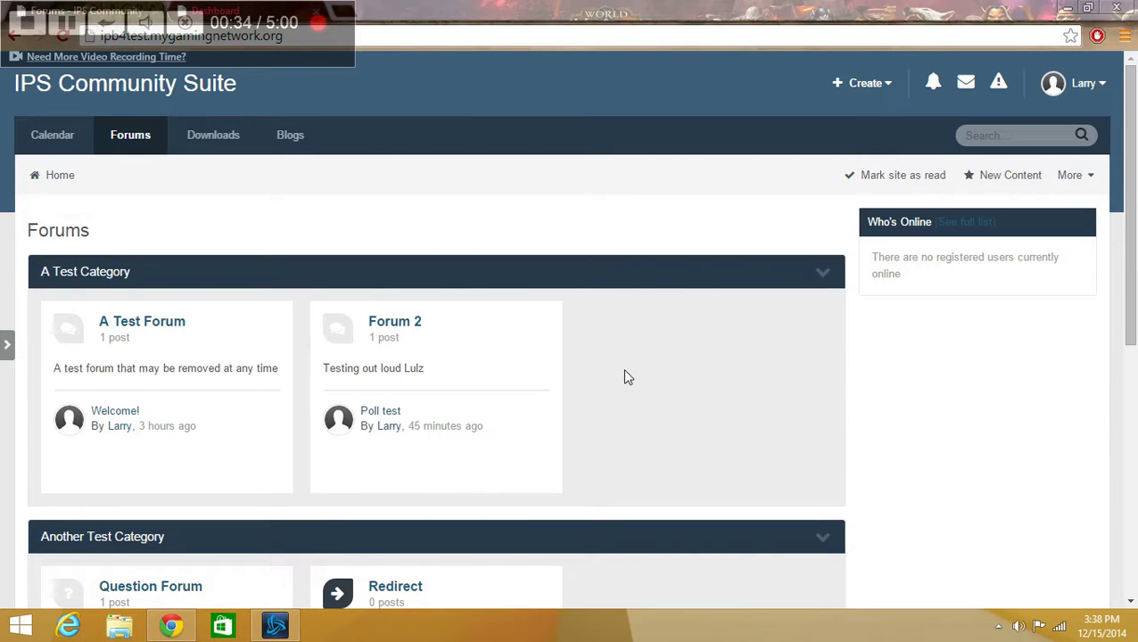
Step: Look through the forum index, including the forums under A Test Category and Another Test Category
scroll(614, 394, "down", 4)
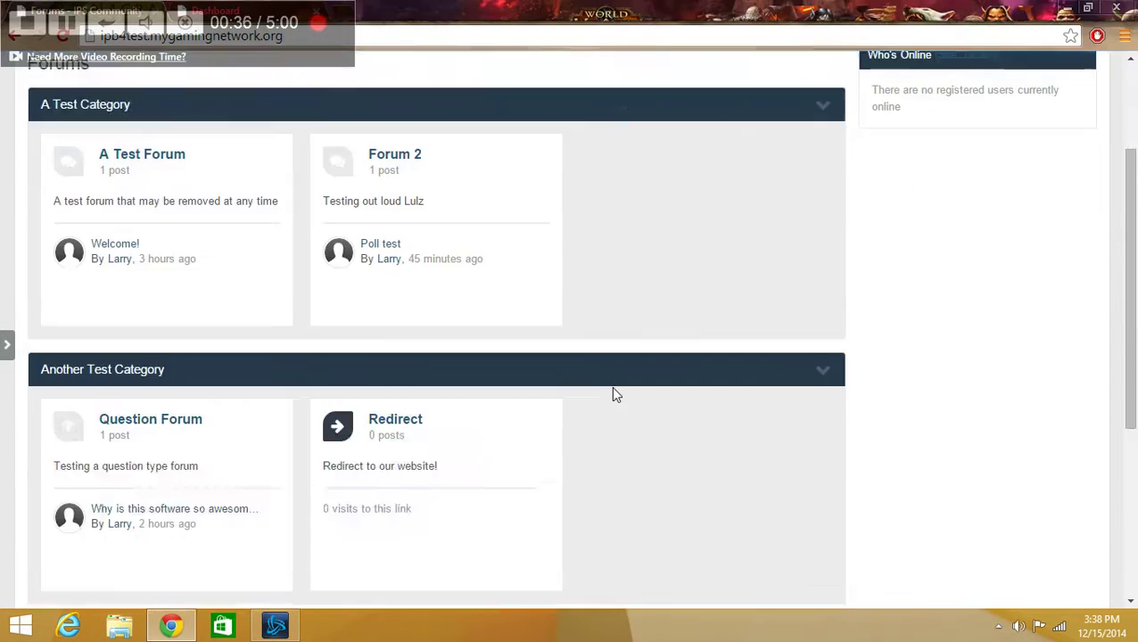
scroll(614, 394, "up", 2)
scroll(613, 395, "up", 2)
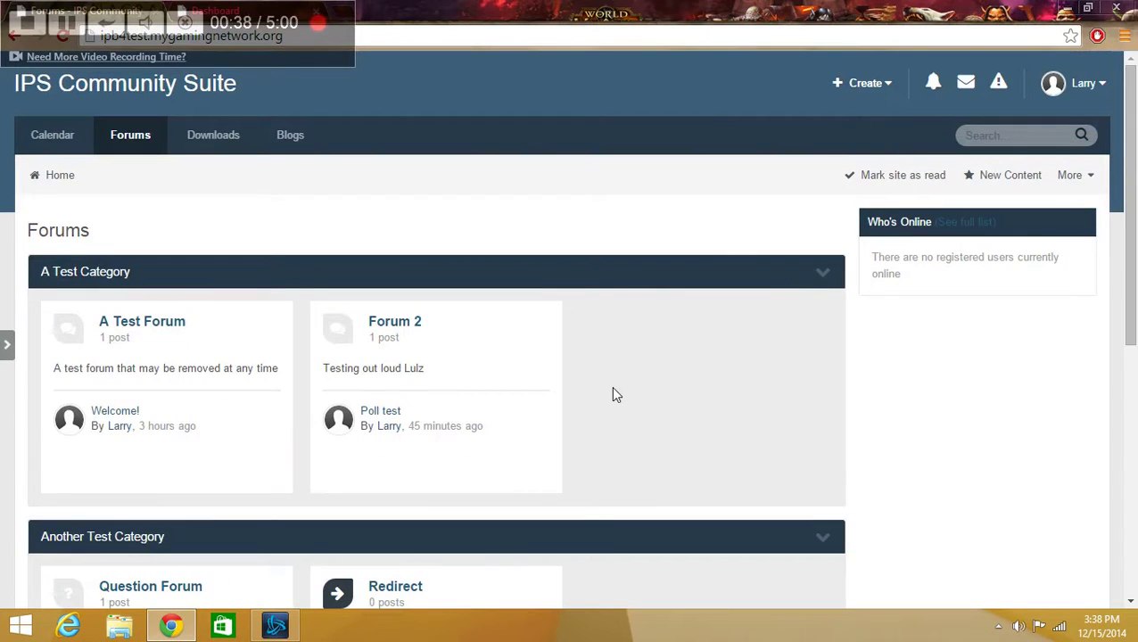
scroll(614, 395, "down", 1)
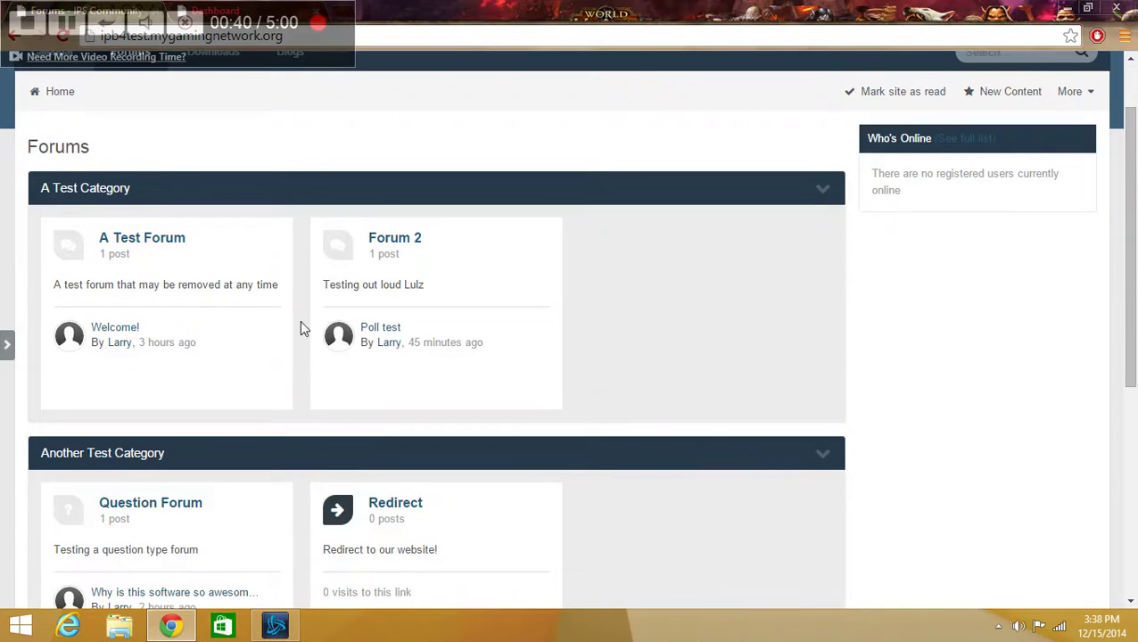
scroll(584, 330, "down", 2)
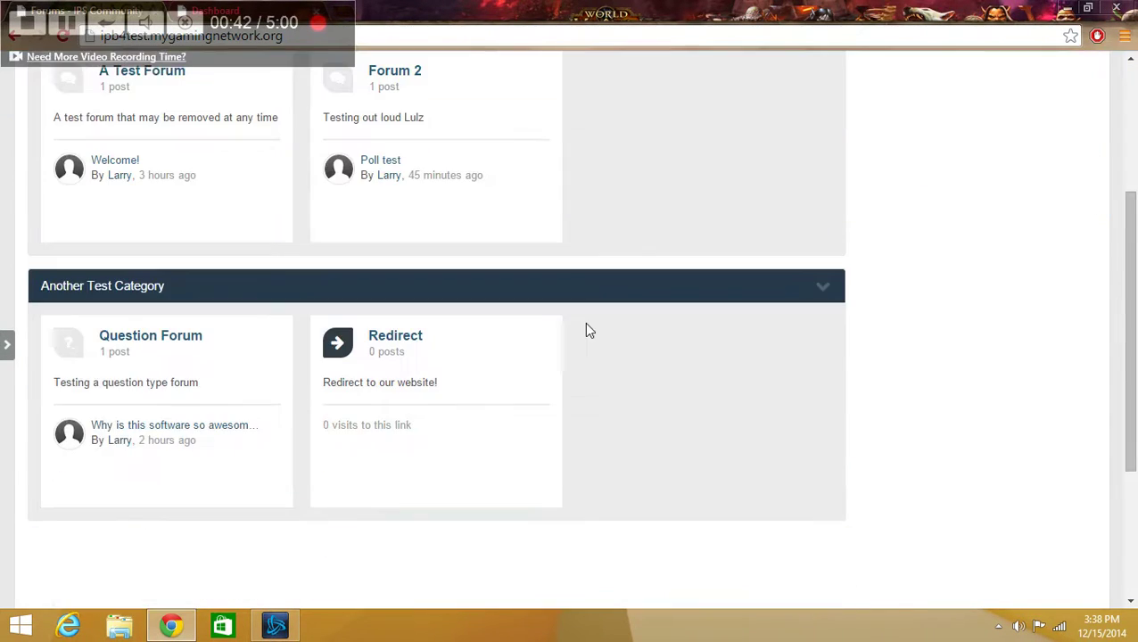
scroll(705, 363, "up", 3)
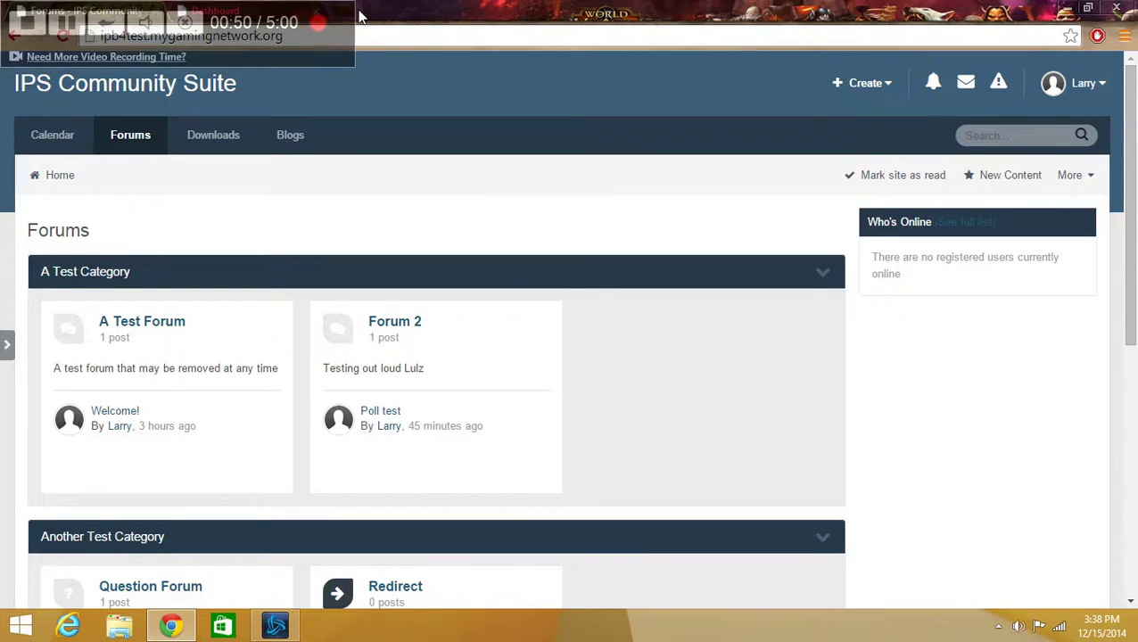
Step: Switch to the admin control panel's Dashboard page and show it in the maximized browser window
left_click_drag(387, 15, 626, 35)
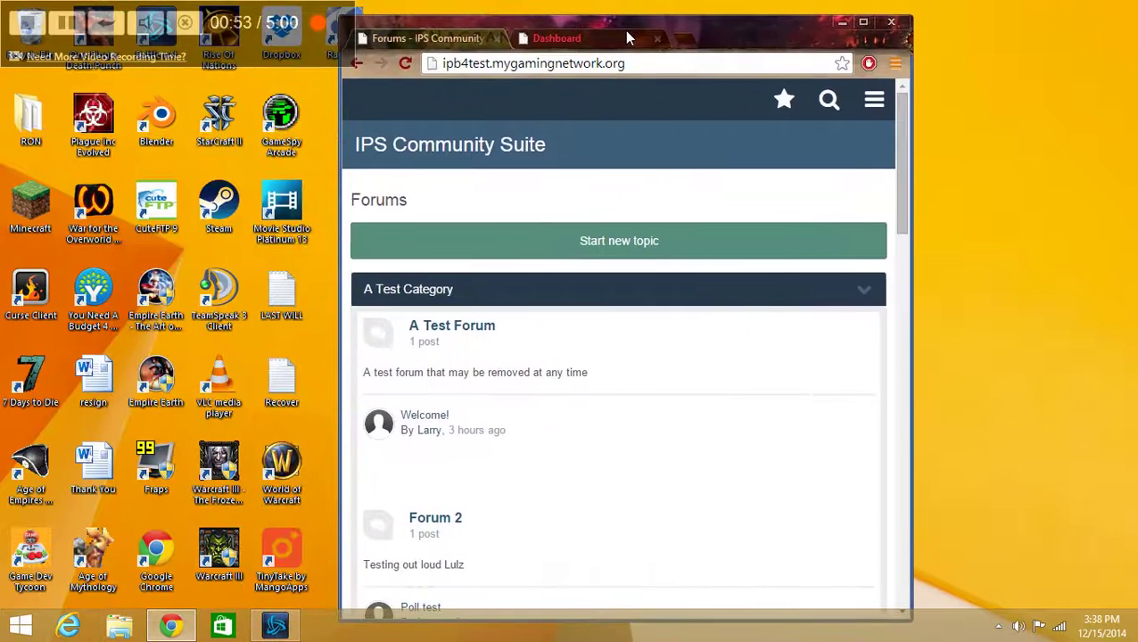
left_click(566, 43)
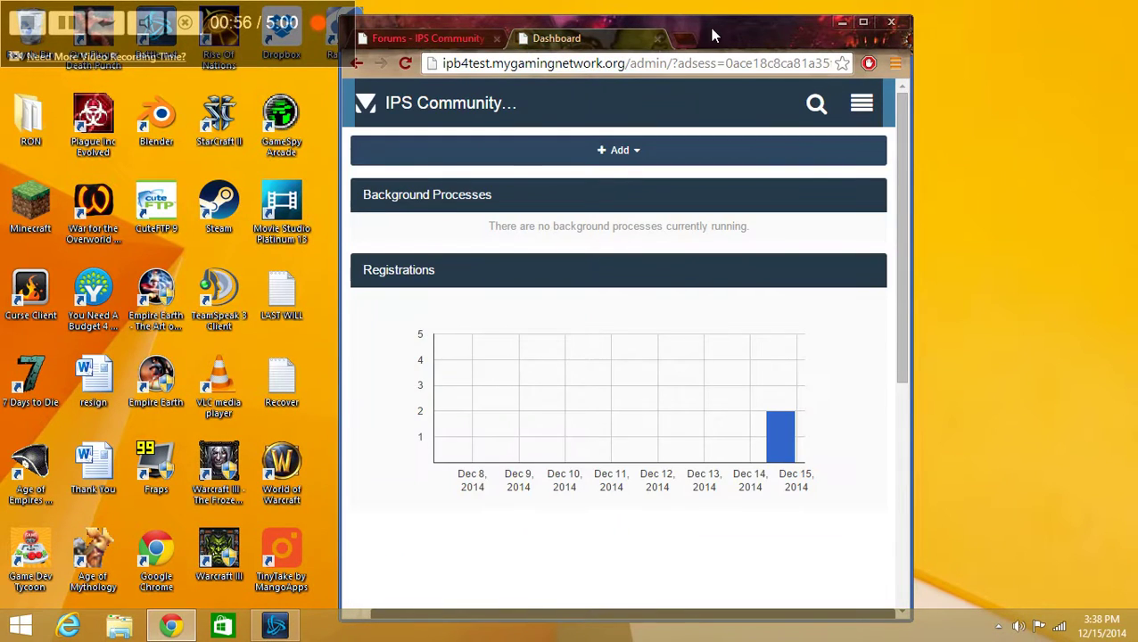
left_click_drag(713, 36, 703, 7)
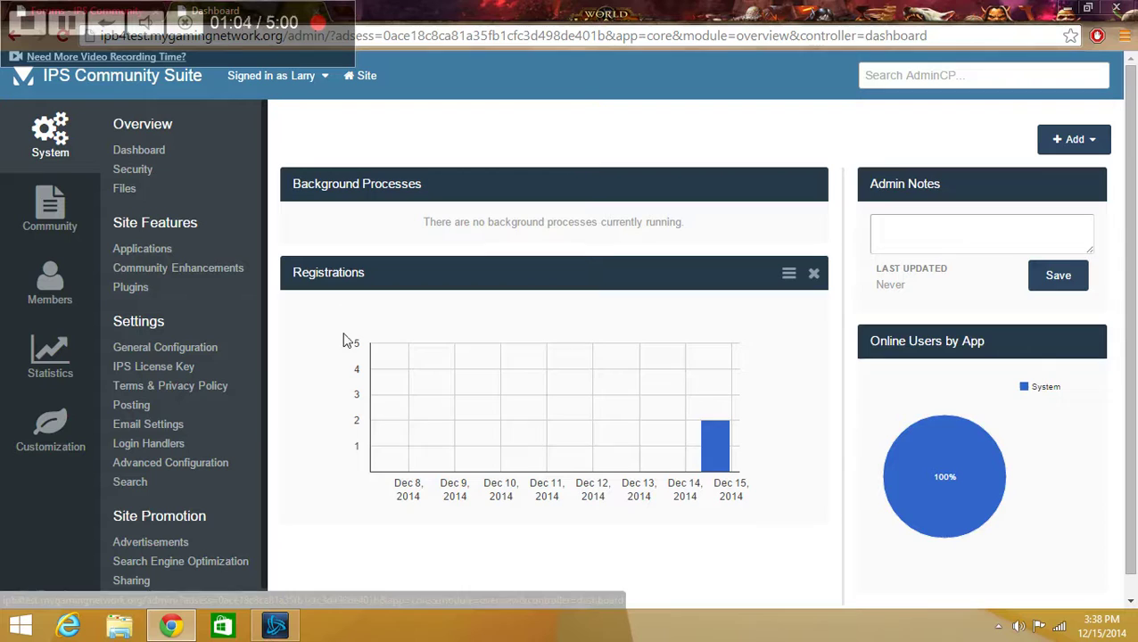
Step: Look over the options of the admin control panel's Community, Members, Statistics, Customization and System sections
scroll(348, 332, "down", 1)
scroll(349, 332, "up", 1)
mouse_move(75, 190)
mouse_move(67, 264)
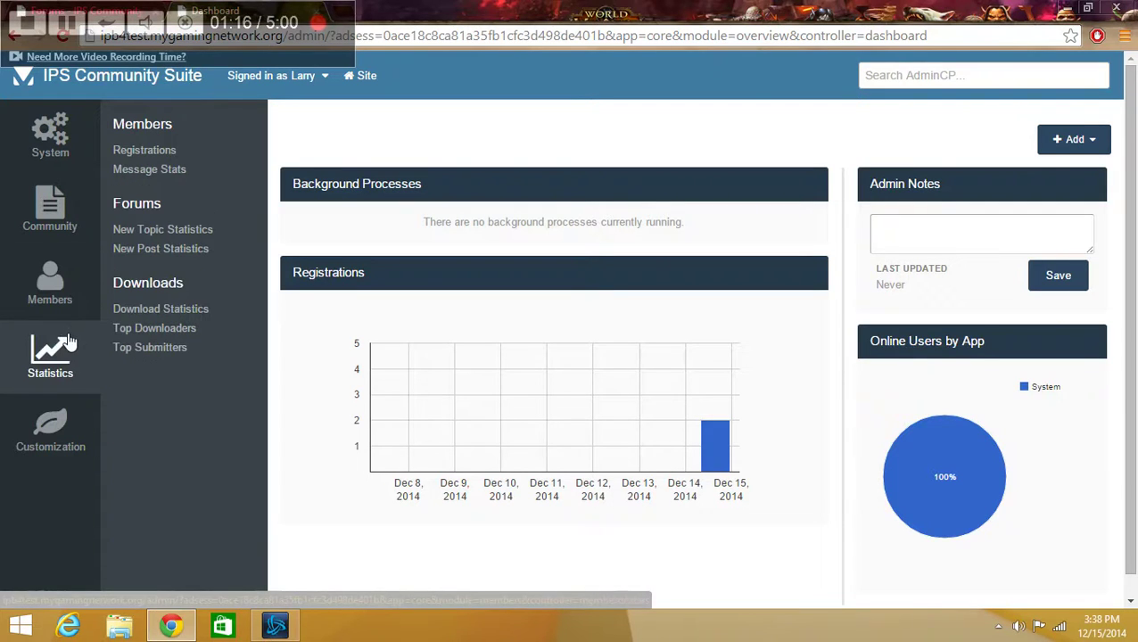
mouse_move(66, 422)
mouse_move(63, 144)
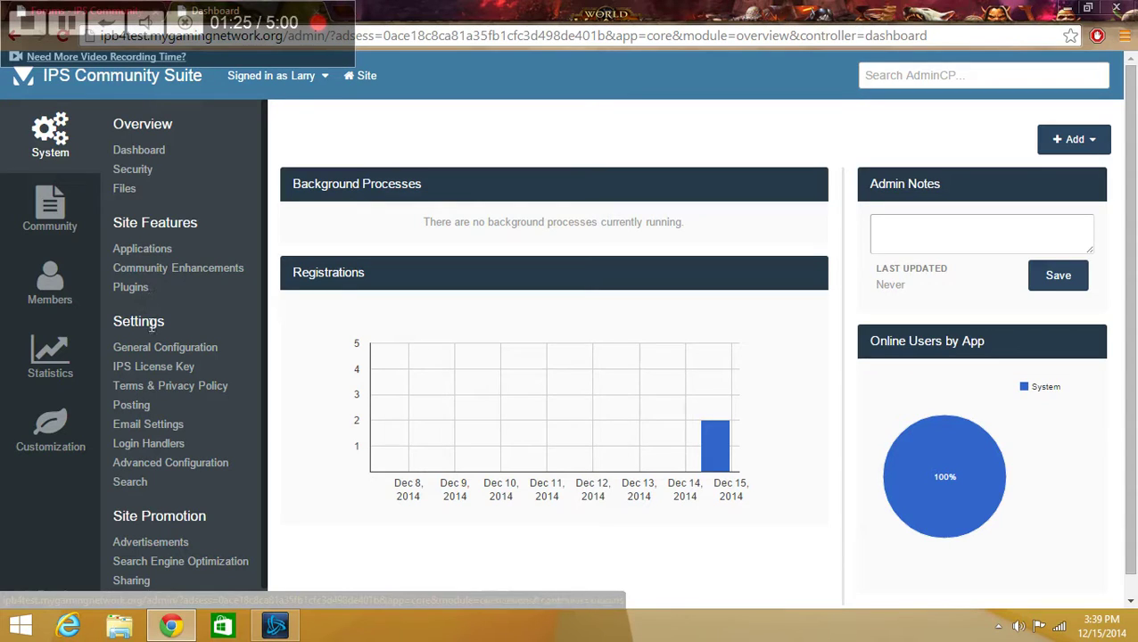
Step: Review the System section's complete list of options and the Community section's calendar, forum, download and blog options
scroll(208, 426, "down", 1)
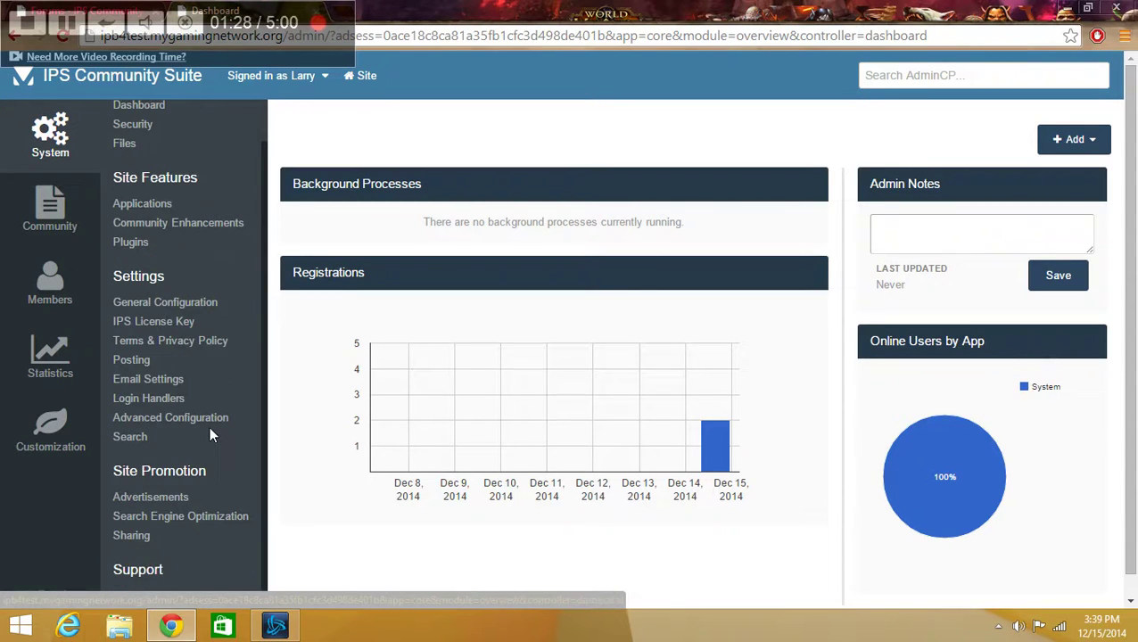
scroll(208, 426, "up", 1)
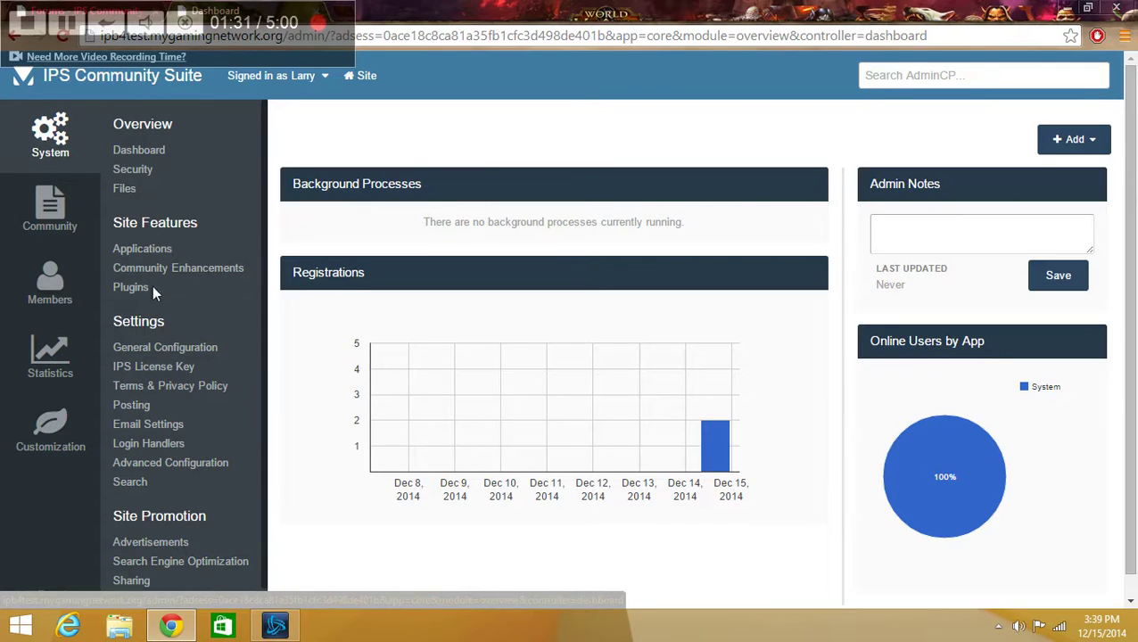
mouse_move(91, 226)
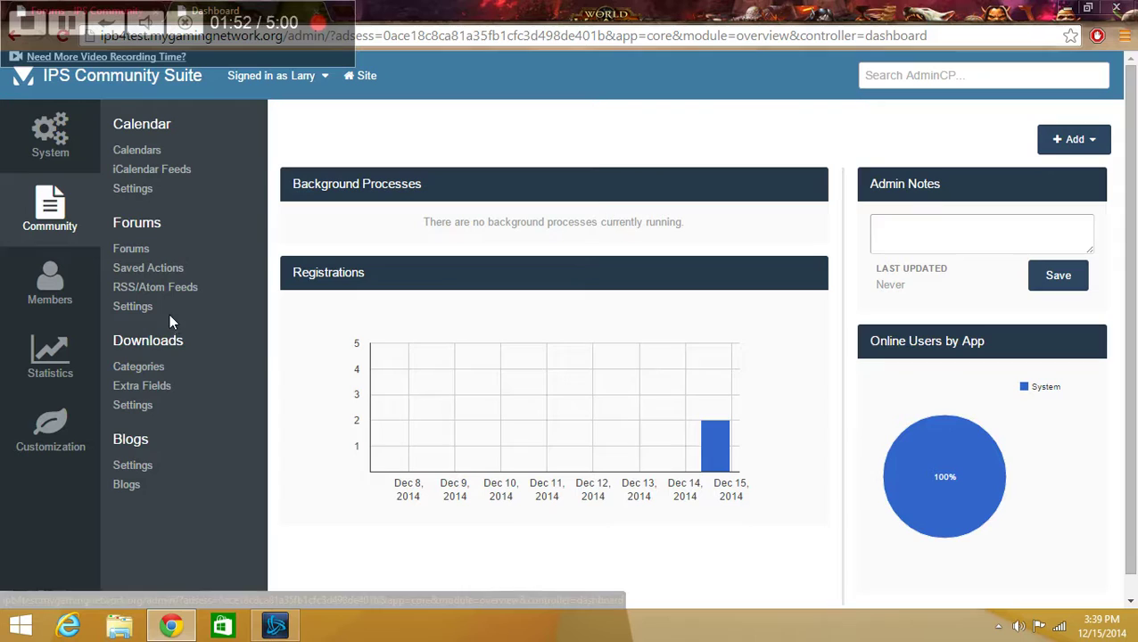
left_click(59, 120)
left_click(50, 211)
Step: Open the Spam Prevention member settings and review the CAPTCHA type, theme and guest posting options
left_click(51, 283)
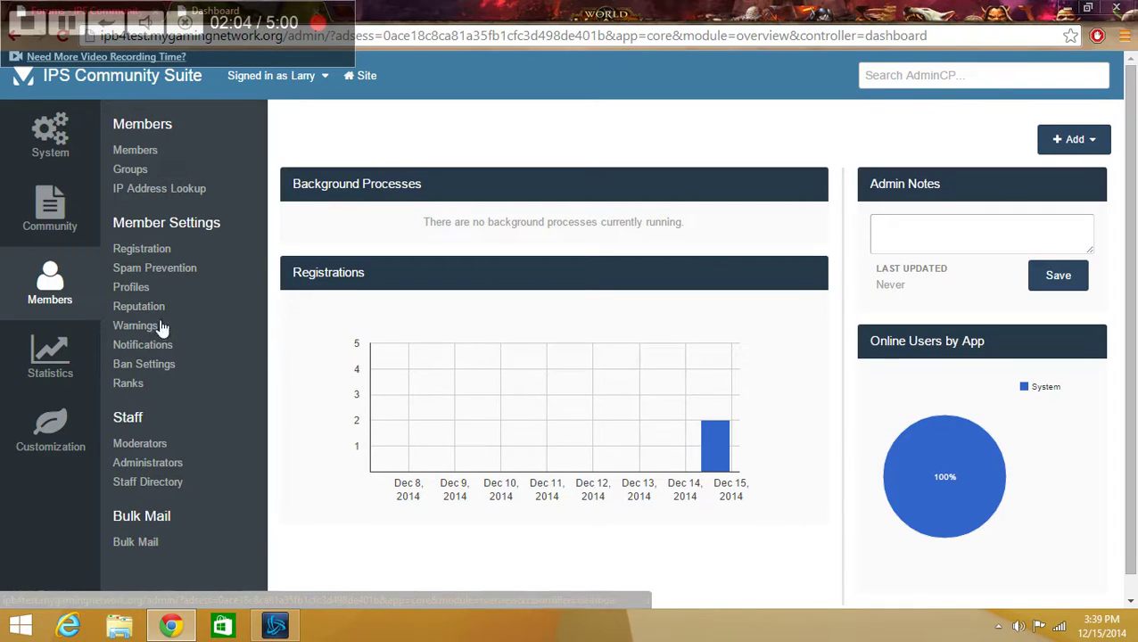
left_click(161, 269)
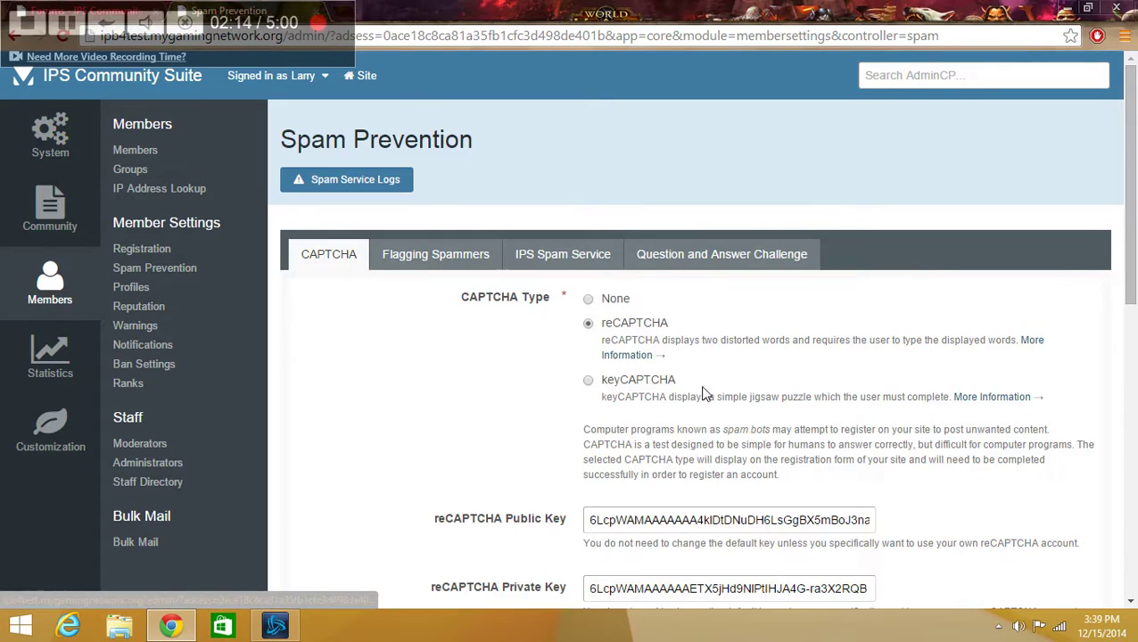
scroll(703, 393, "down", 5)
scroll(704, 394, "down", 3)
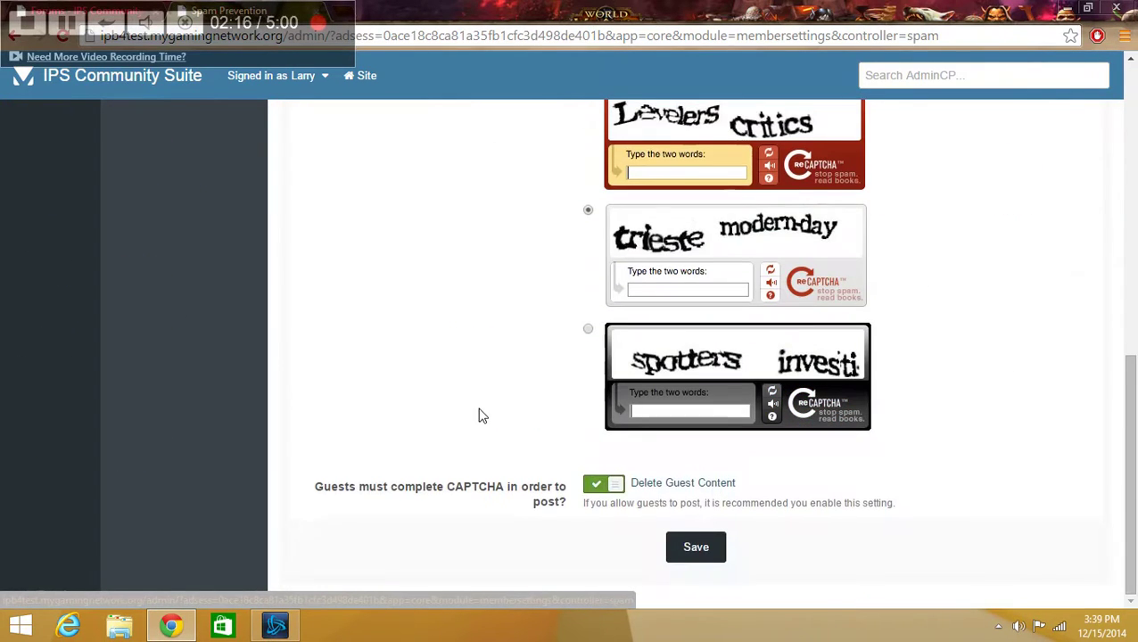
scroll(552, 371, "up", 8)
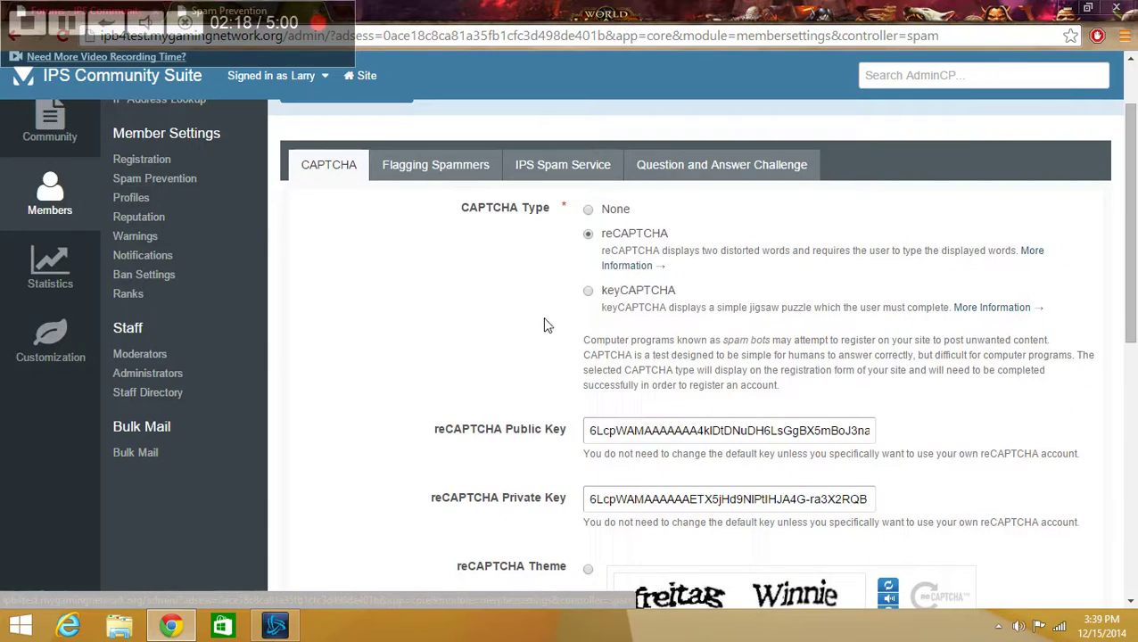
Step: Review the Flagging Spammers settings for the actions taken and notification sent when a member is flagged
left_click(461, 164)
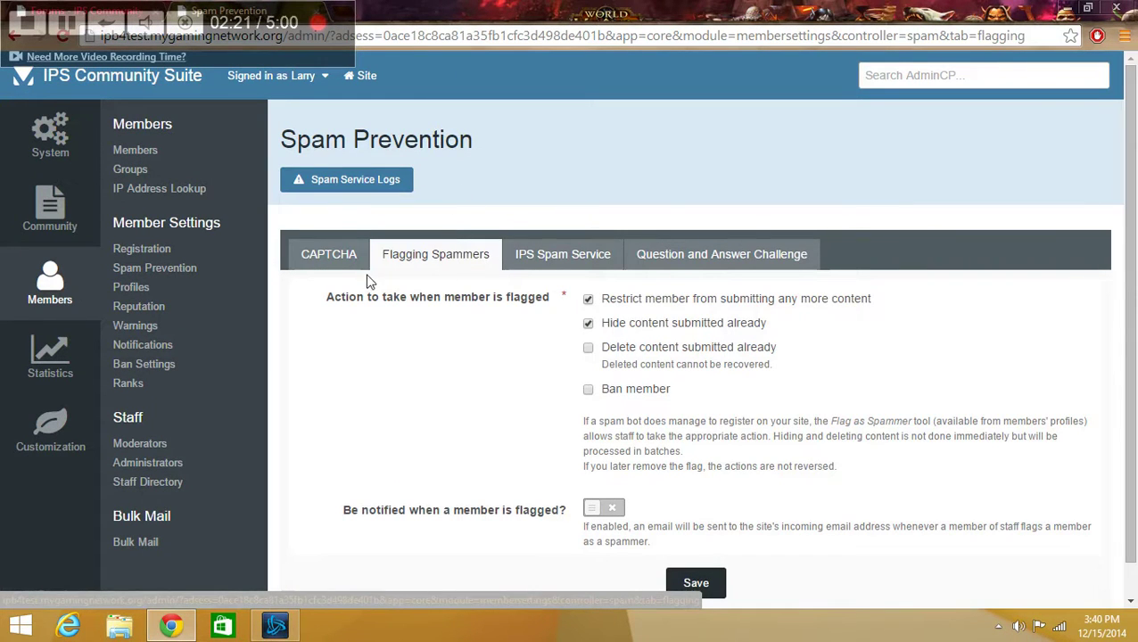
scroll(563, 294, "down", 1)
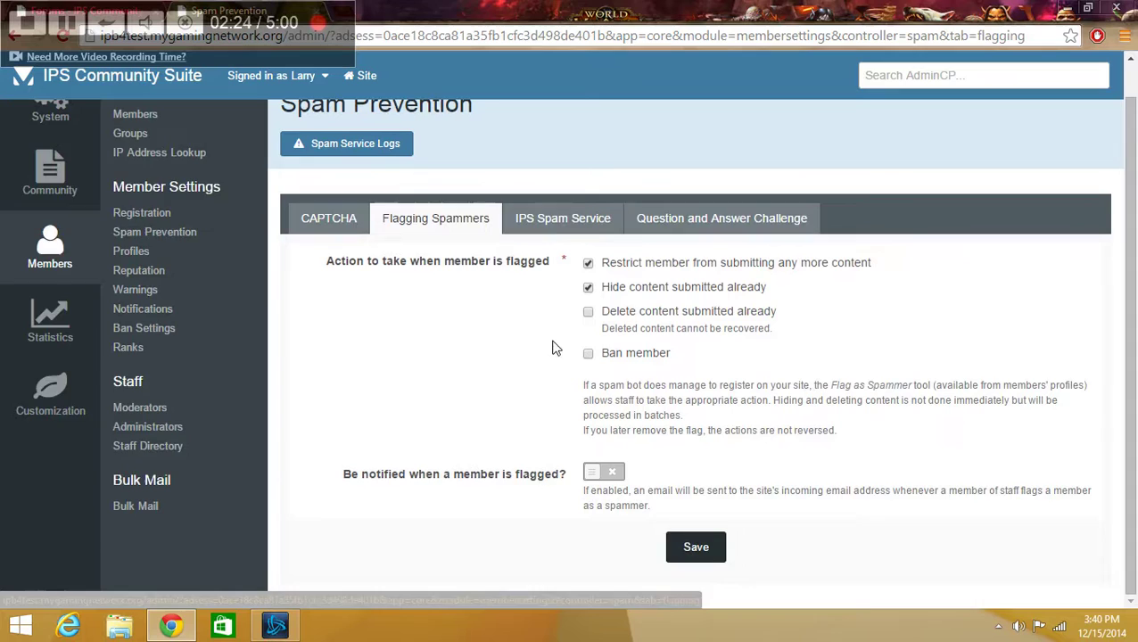
scroll(554, 347, "up", 1)
Step: Review the IPS Spam Service actions for each spam score and the Question and Answer Challenge list
left_click(575, 258)
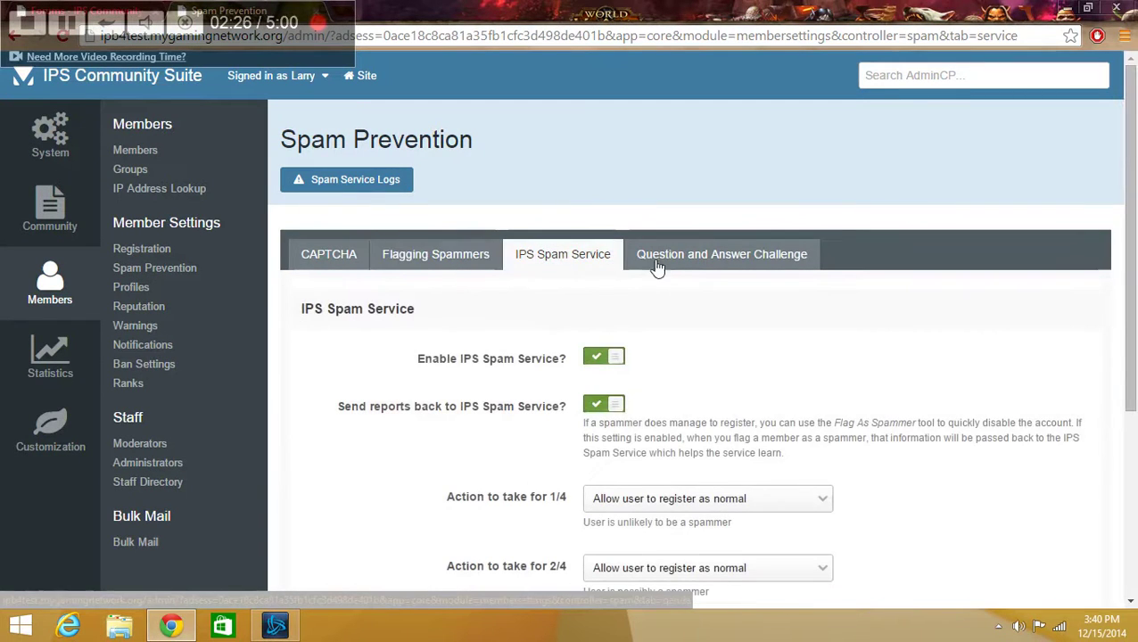
scroll(674, 317, "down", 2)
scroll(673, 316, "down", 2)
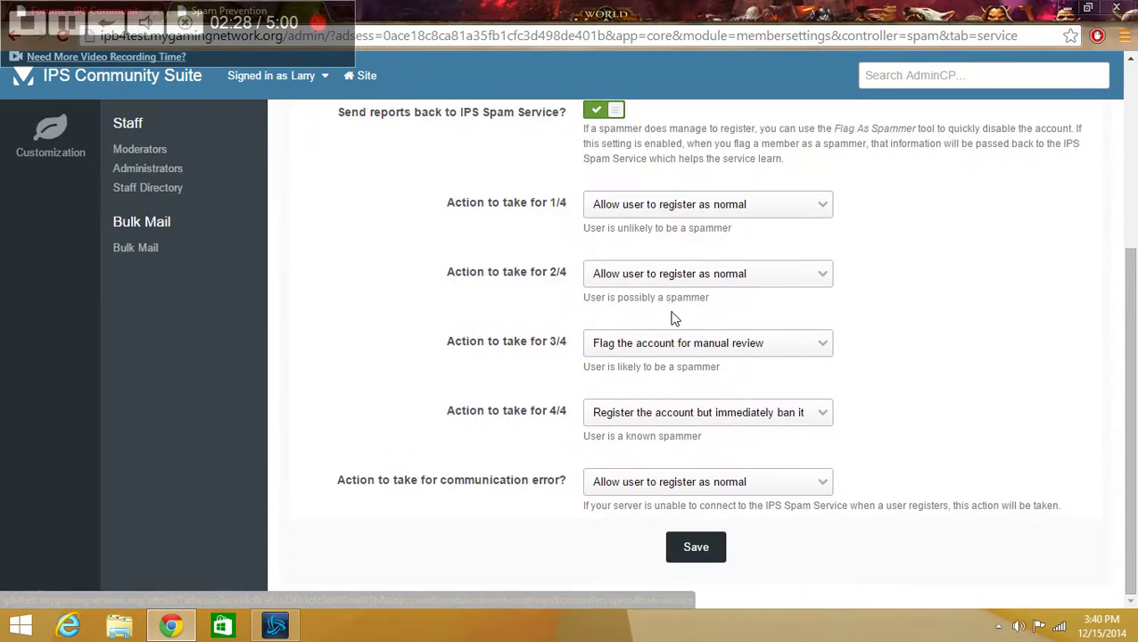
scroll(674, 317, "up", 5)
left_click(709, 261)
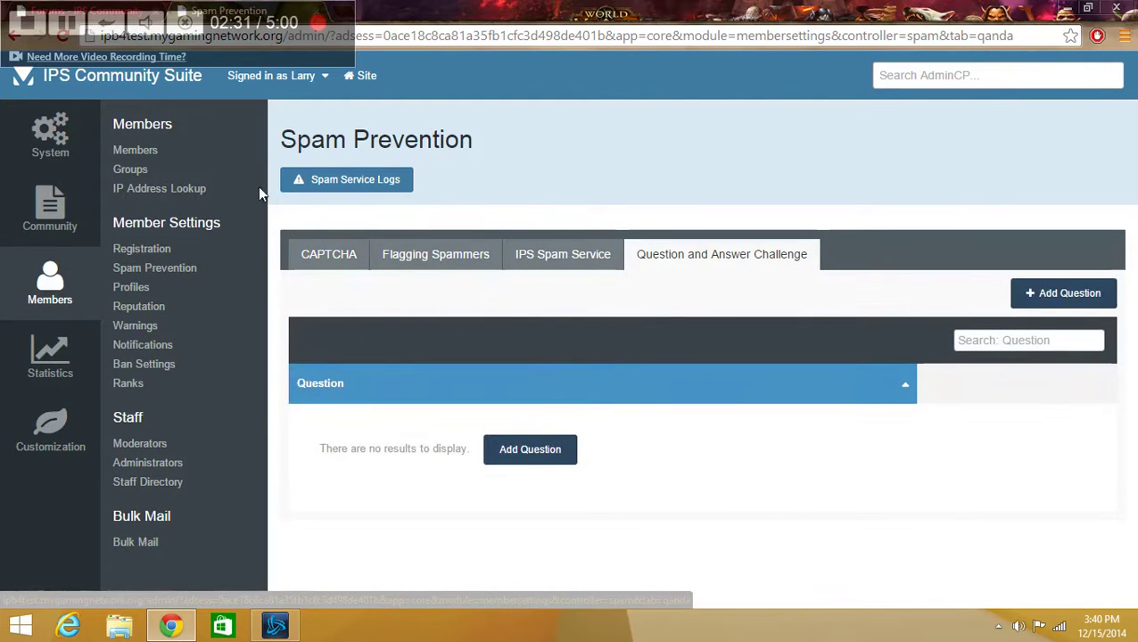
Step: View the member registration statistics and the message statistics
left_click(51, 372)
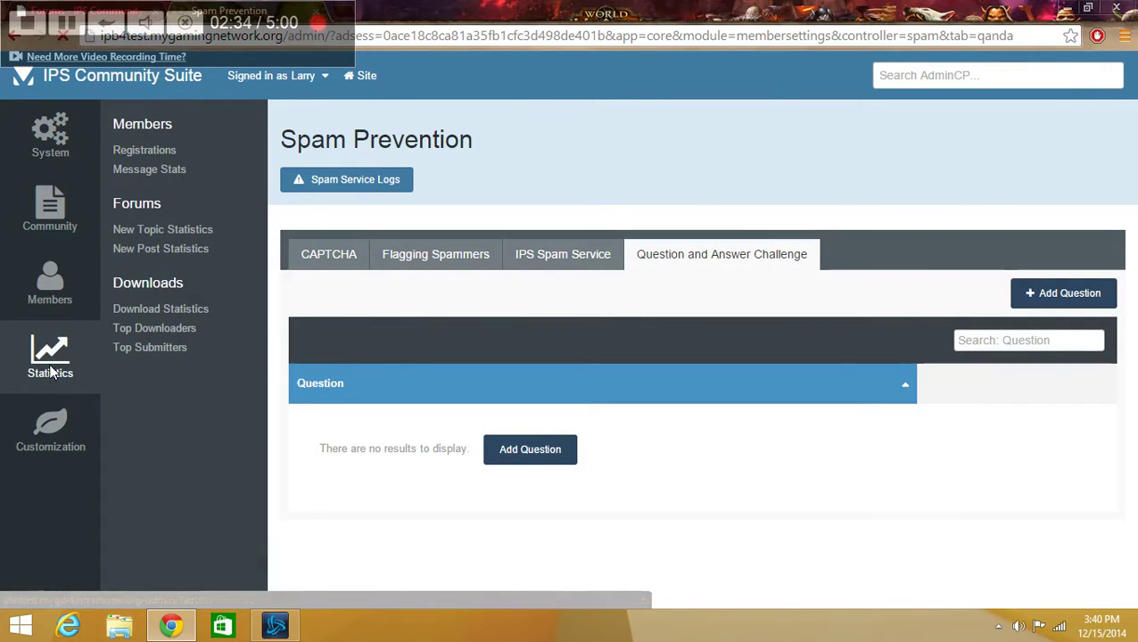
mouse_move(54, 138)
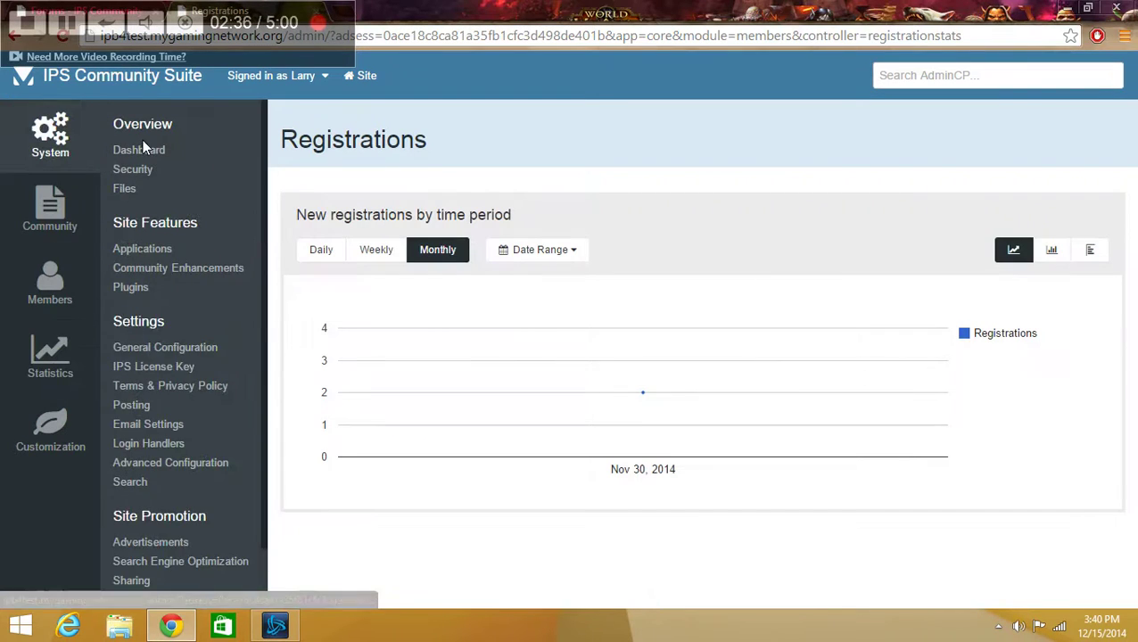
mouse_move(84, 356)
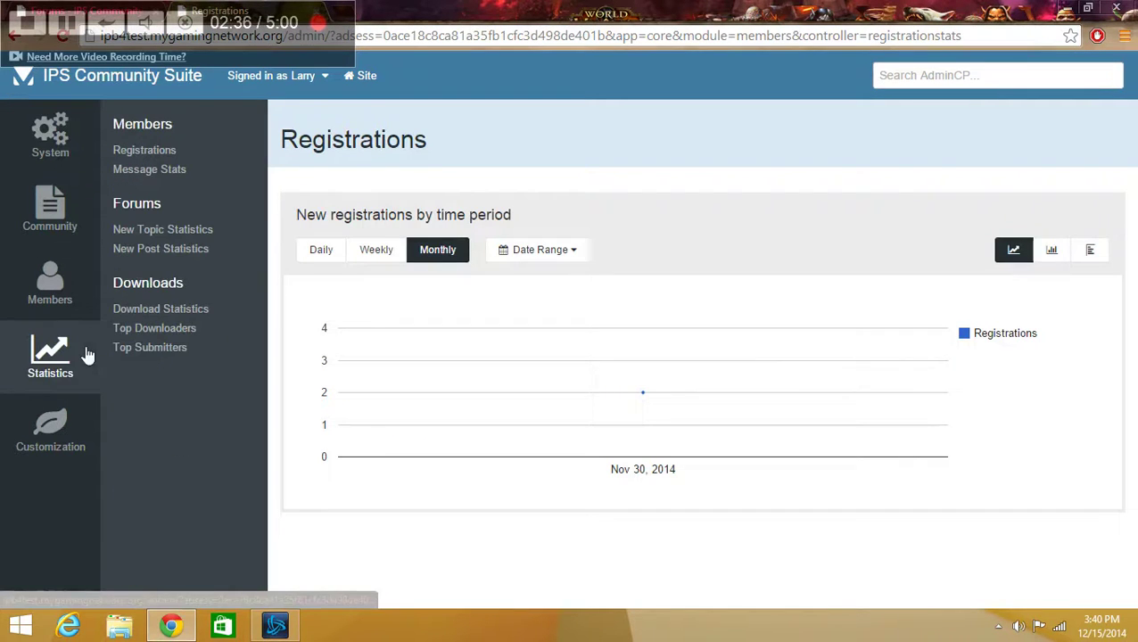
left_click(170, 153)
left_click(165, 174)
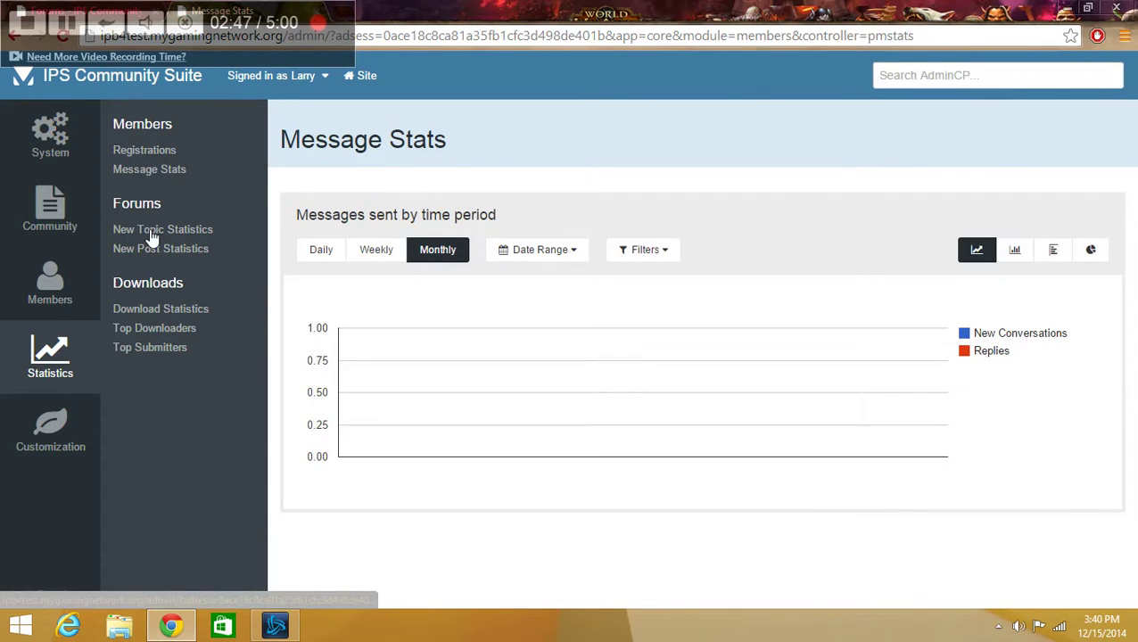
Step: View the forums' new topic and post statistics and the download statistics, including top downloaders and top submitters
left_click(150, 230)
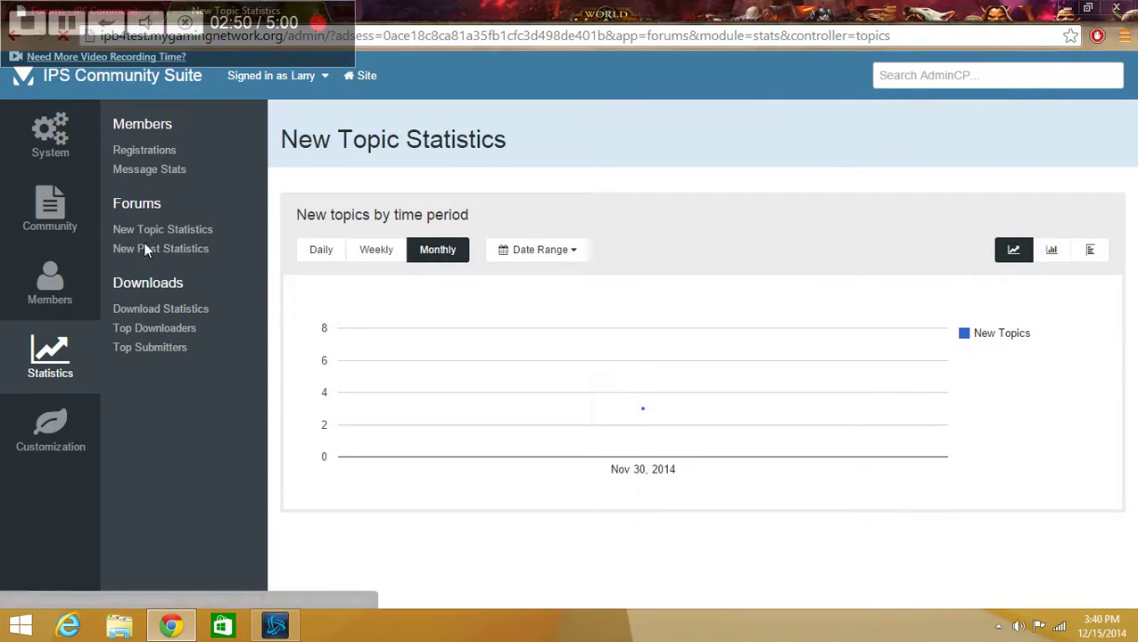
left_click(147, 249)
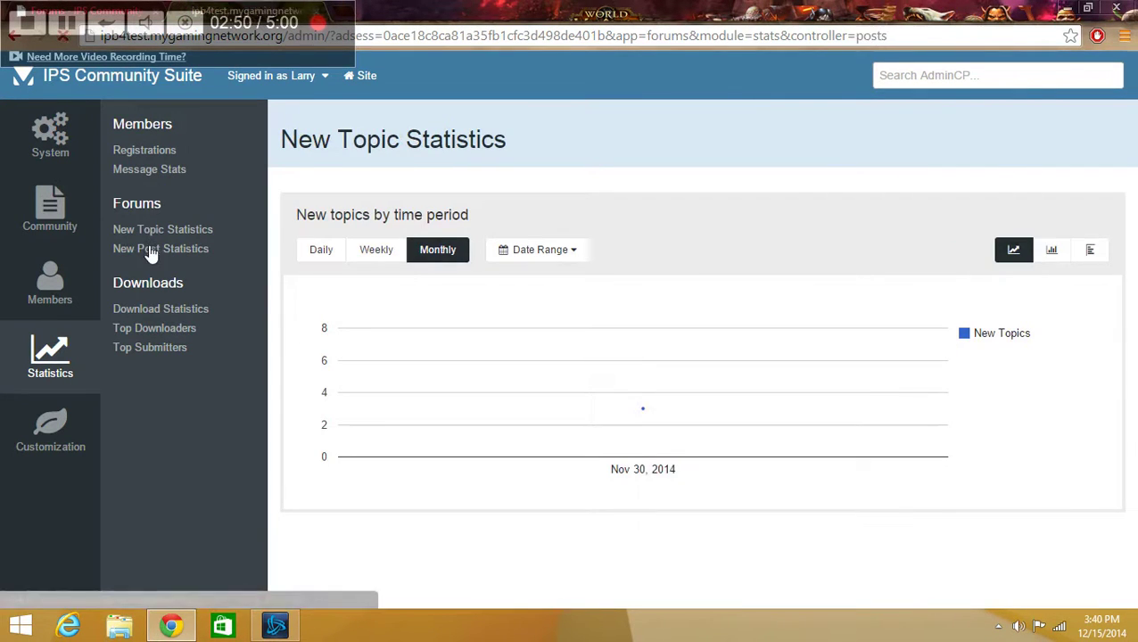
left_click(147, 311)
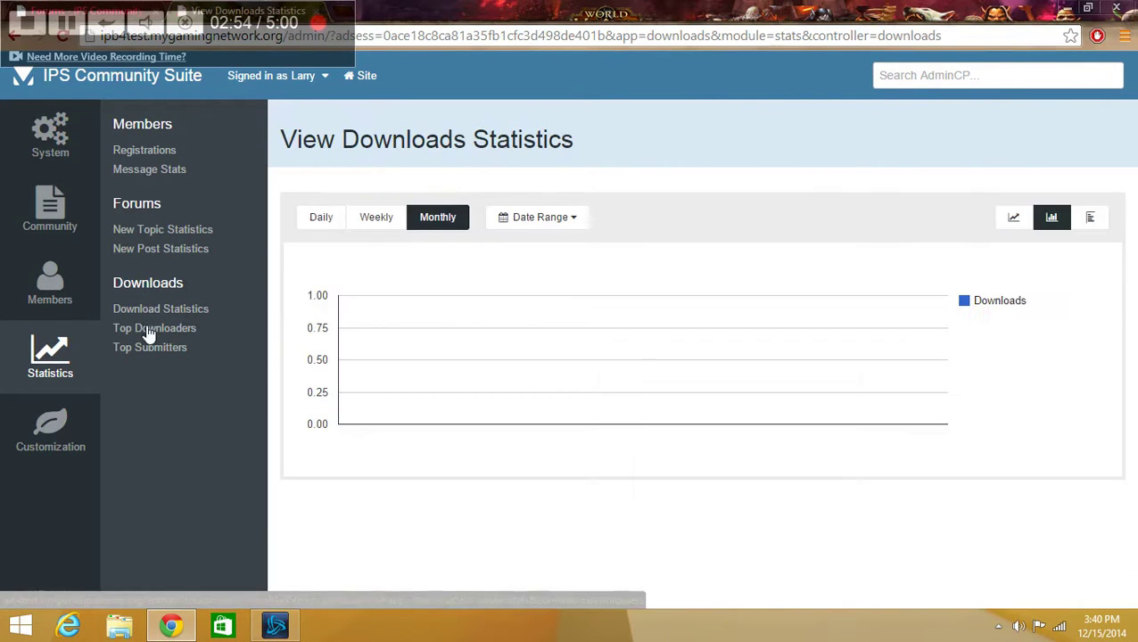
left_click(147, 329)
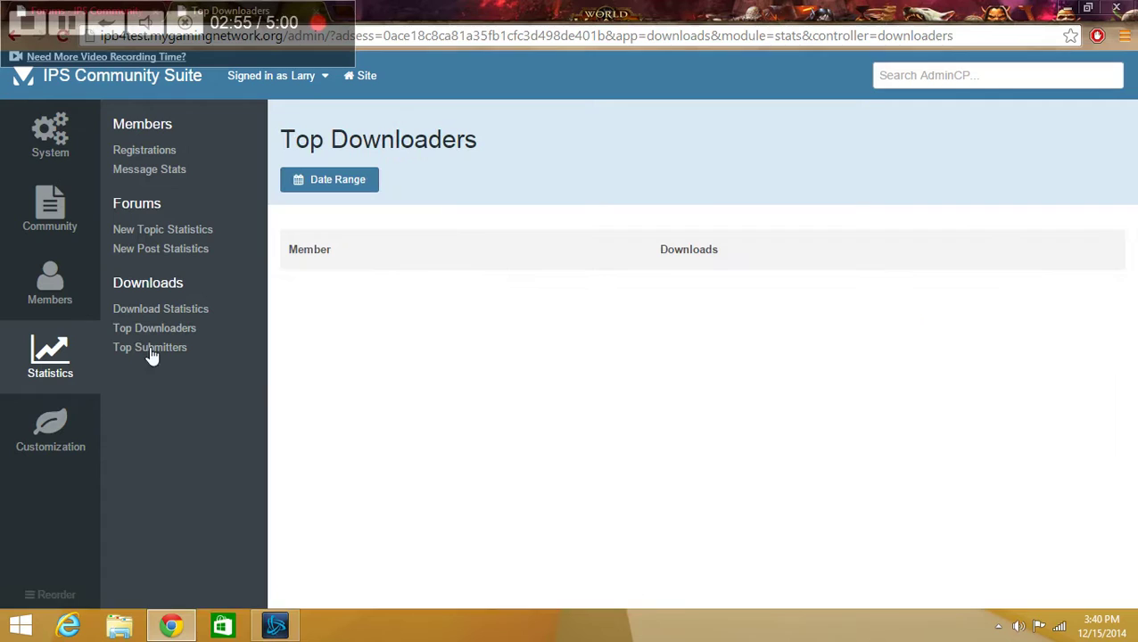
left_click(149, 350)
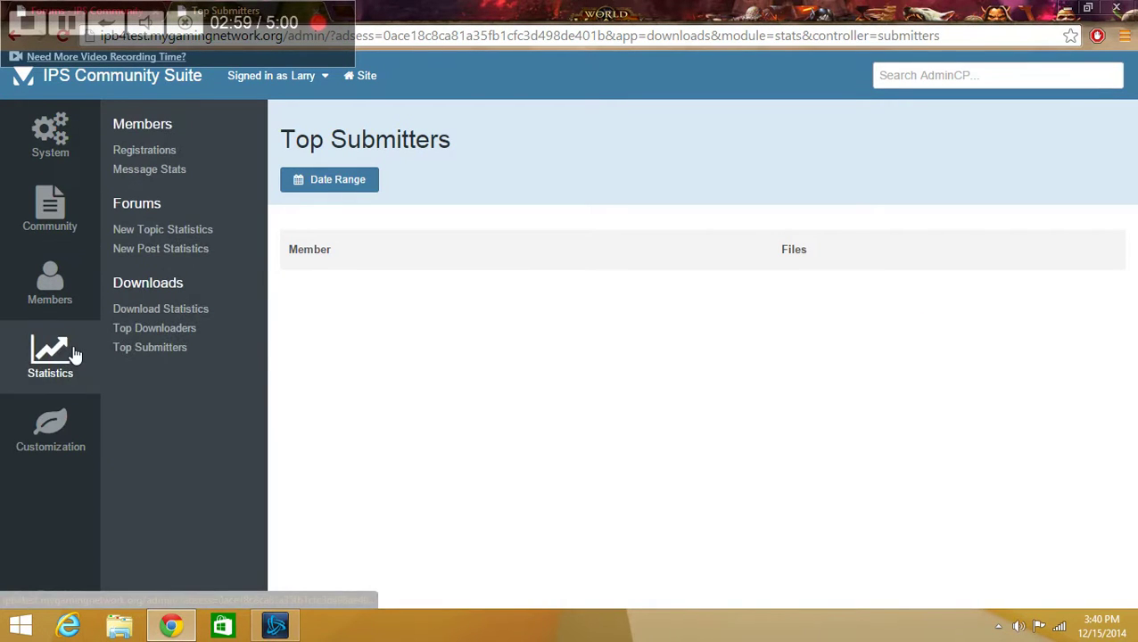
Step: Open the Default theme for editing from the Customization themes and review its General settings
mouse_move(76, 426)
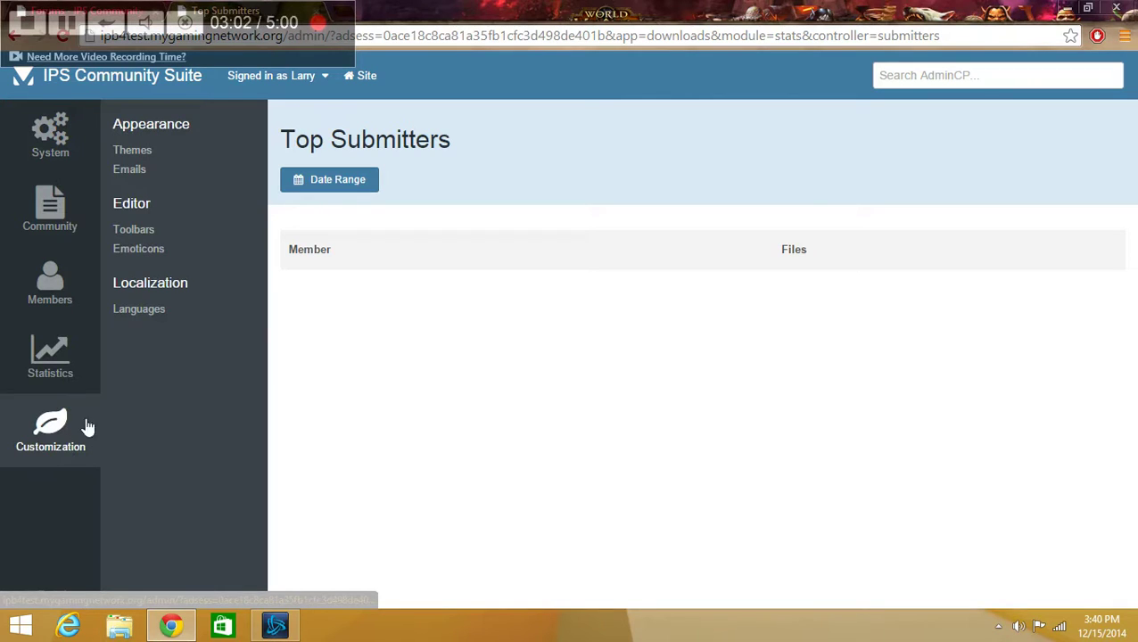
left_click(147, 152)
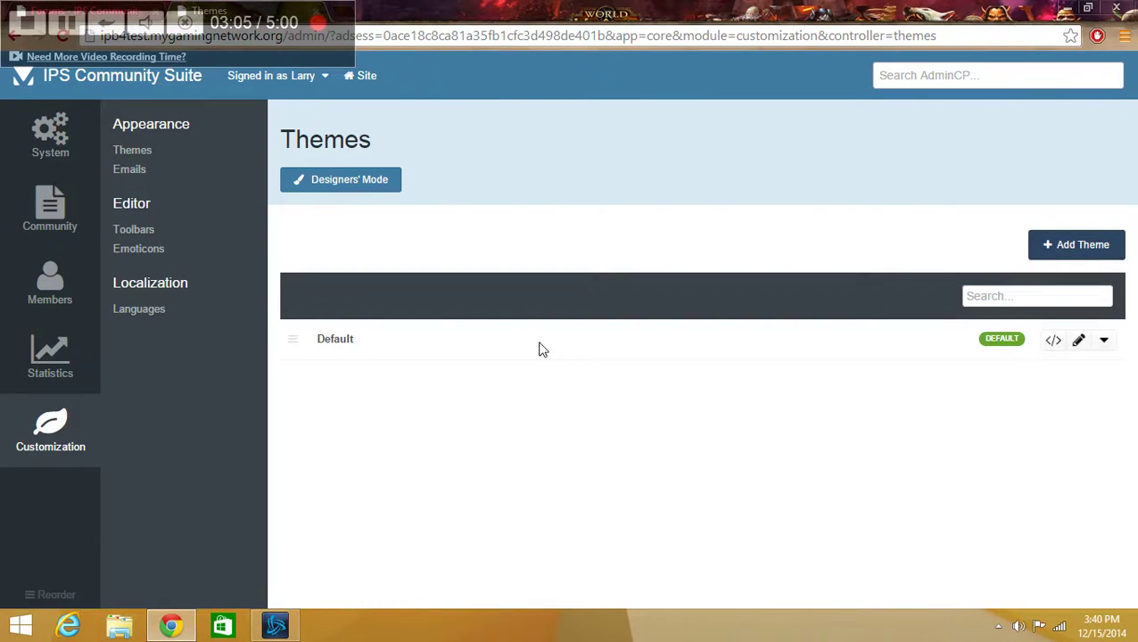
left_click(1086, 344)
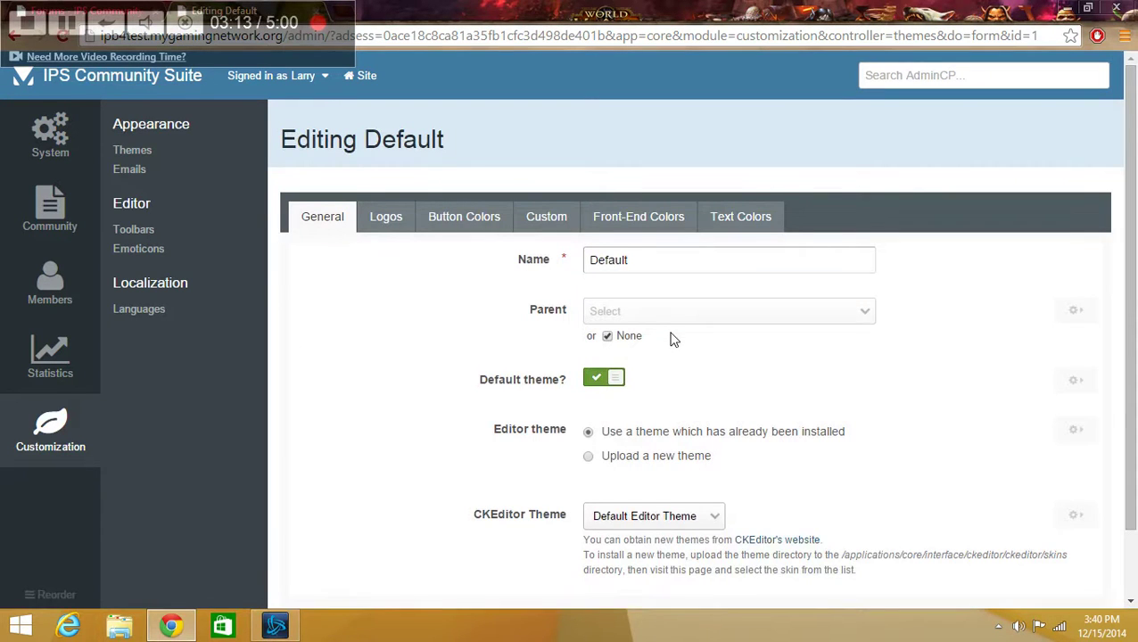
scroll(674, 339, "down", 1)
scroll(668, 374, "up", 1)
scroll(803, 339, "down", 1)
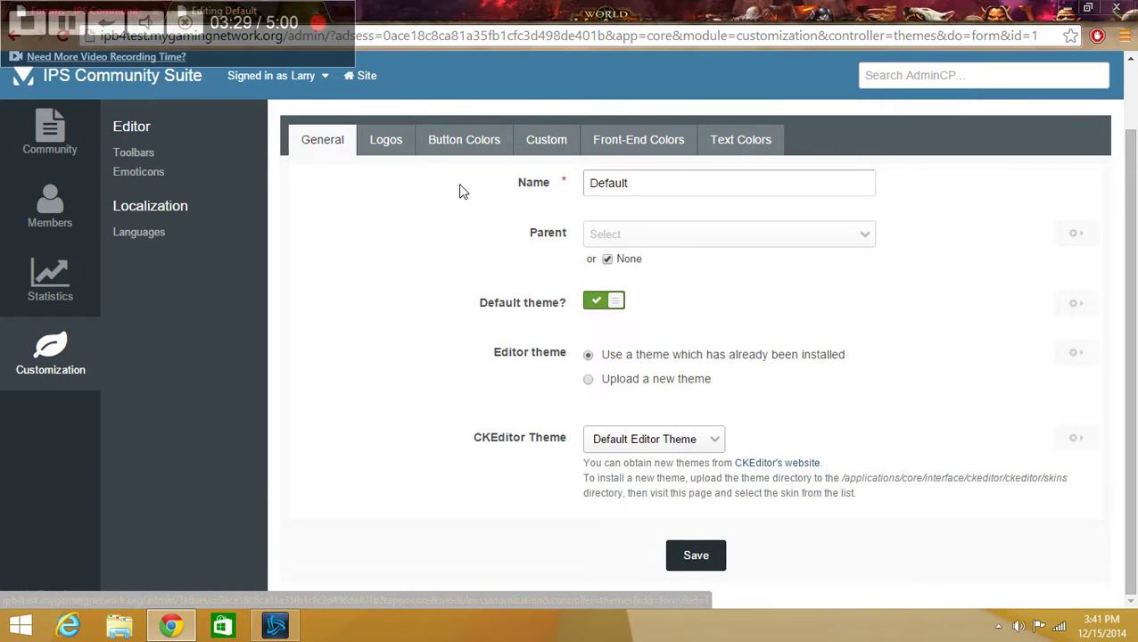
Step: Review the Default theme's Custom settings, including the available Forum layout options
left_click(558, 140)
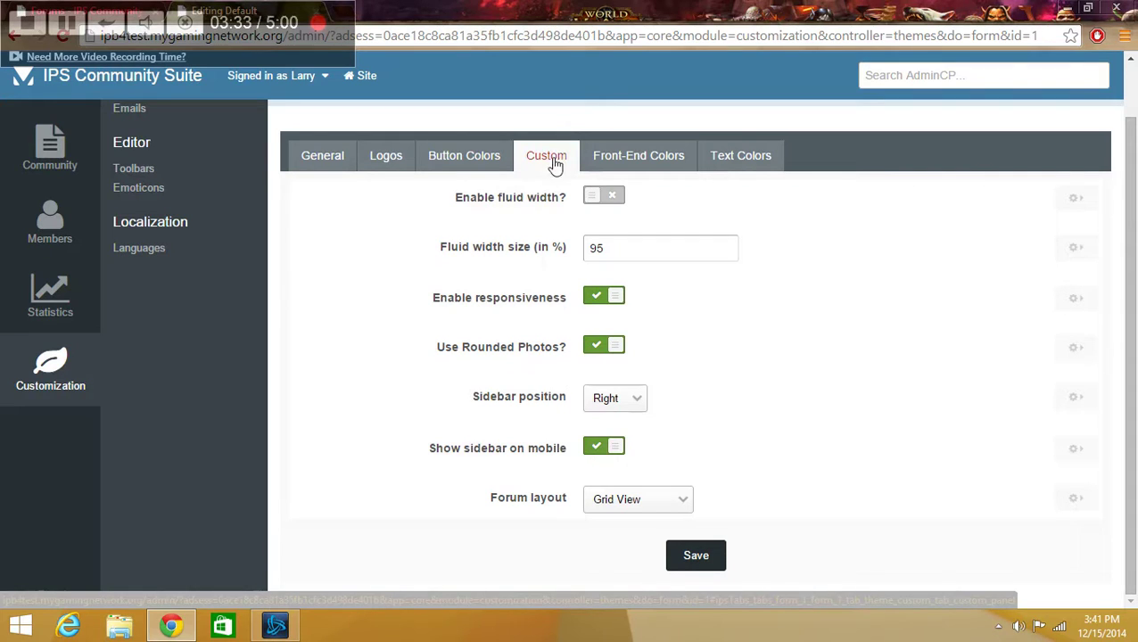
left_click(624, 501)
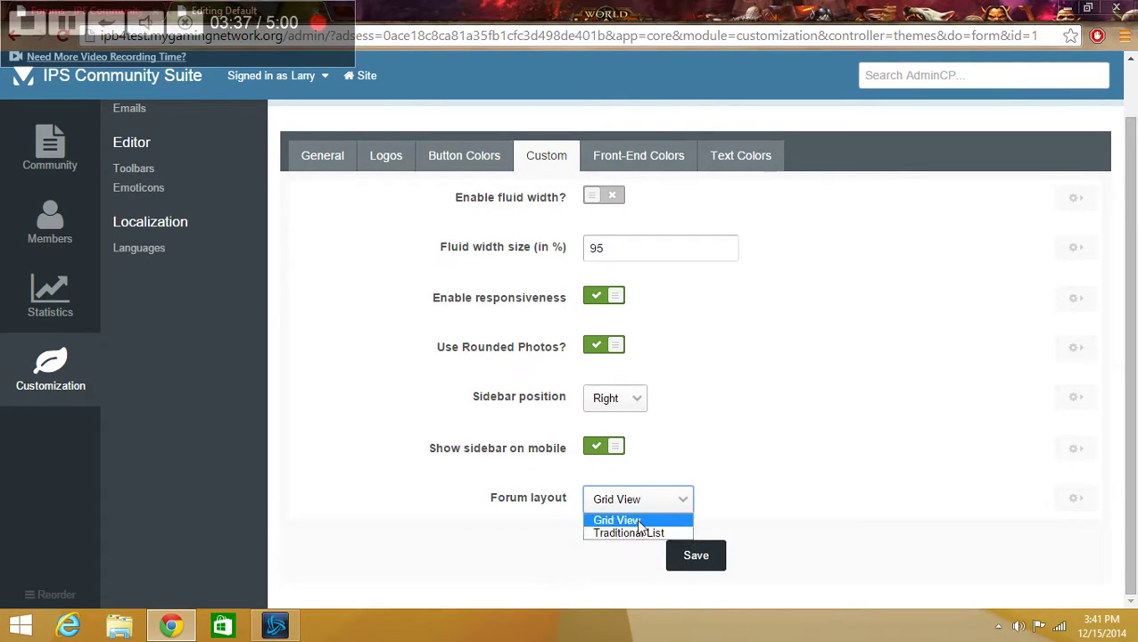
left_click(693, 466)
scroll(694, 466, "up", 1)
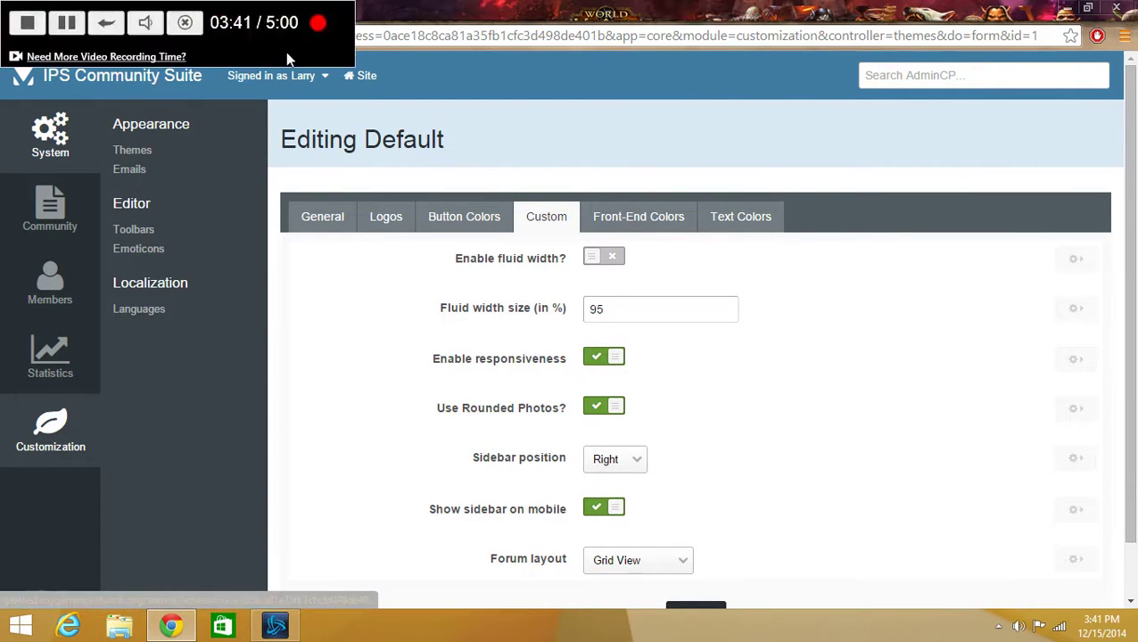
Step: Switch to the Forums page at full window size and view how both test categories are laid out
double_click(456, 22)
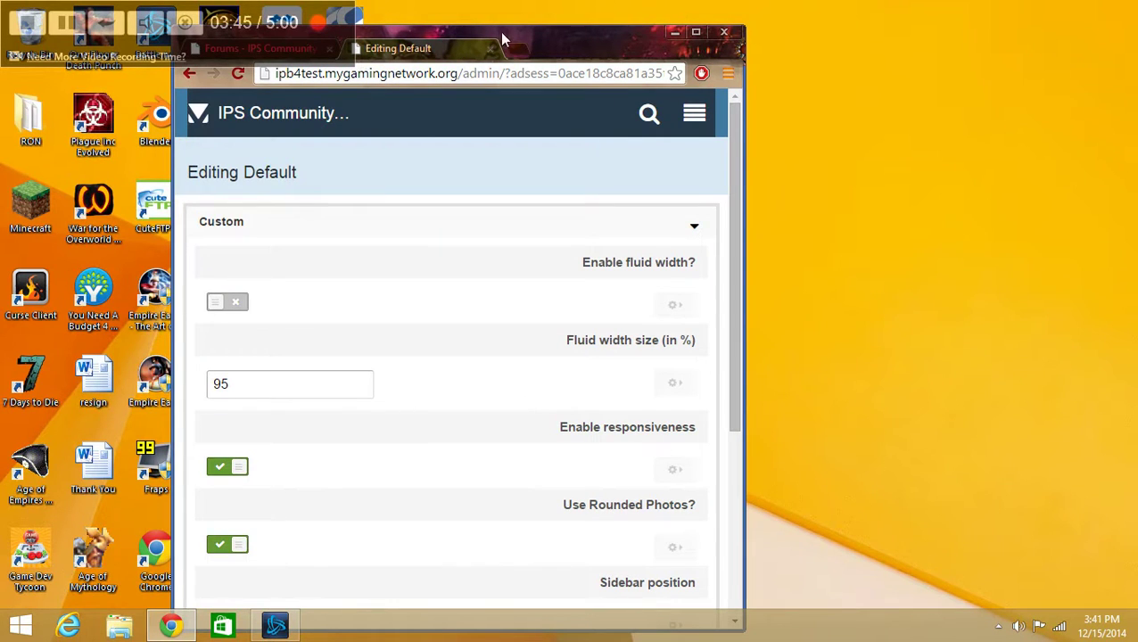
left_click_drag(547, 39, 617, 41)
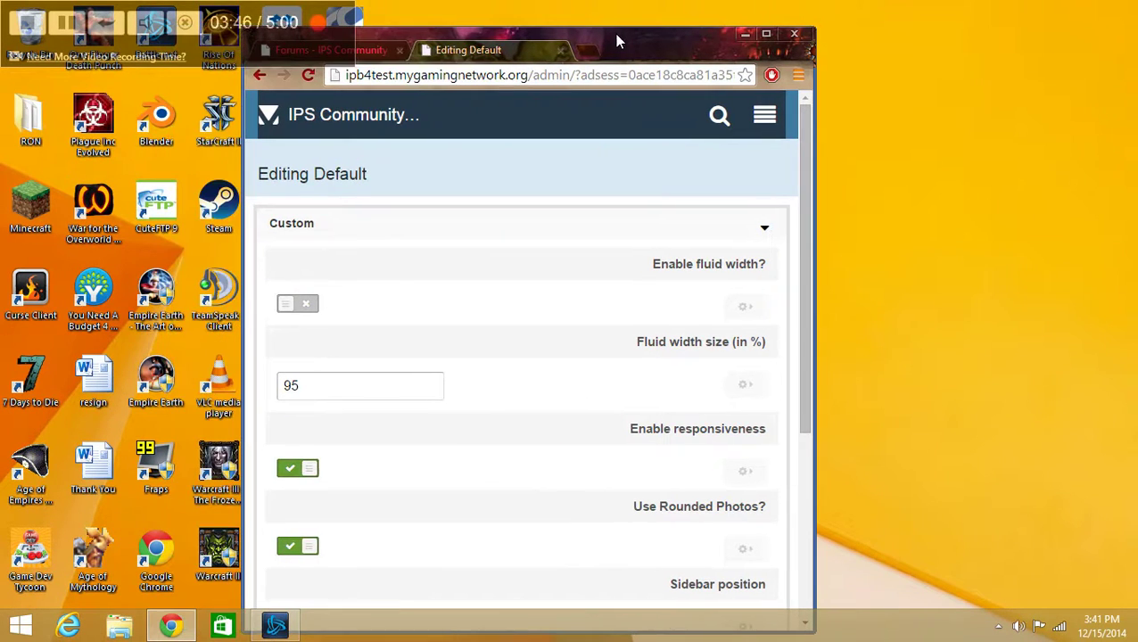
left_click(384, 55)
left_click_drag(537, 39, 554, 7)
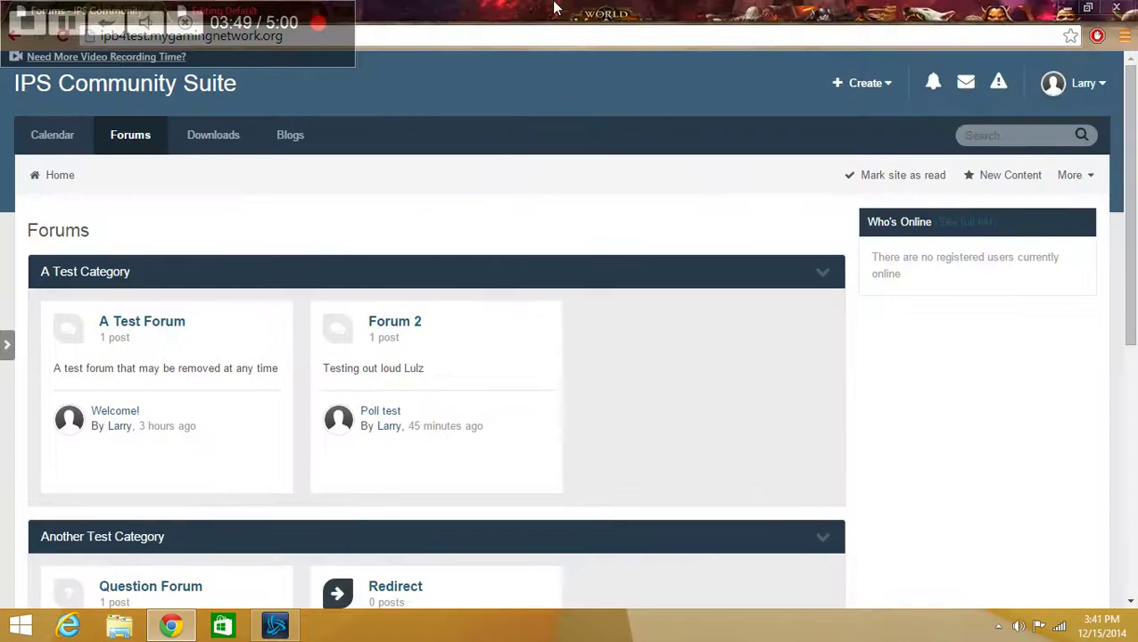
scroll(266, 367, "down", 4)
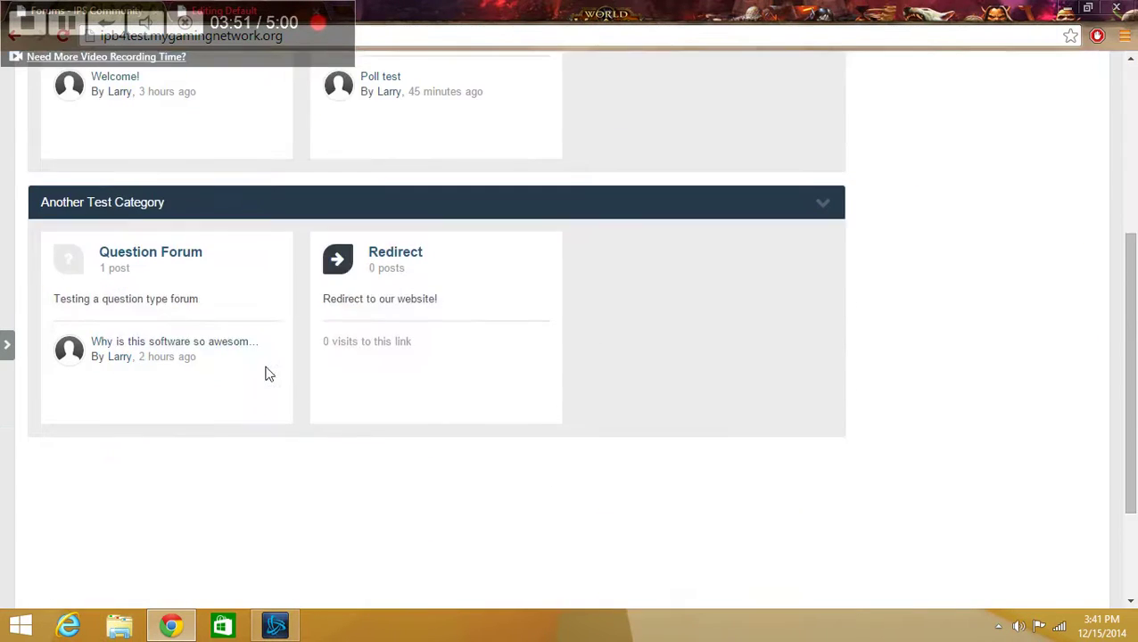
scroll(266, 373, "up", 3)
scroll(265, 373, "up", 1)
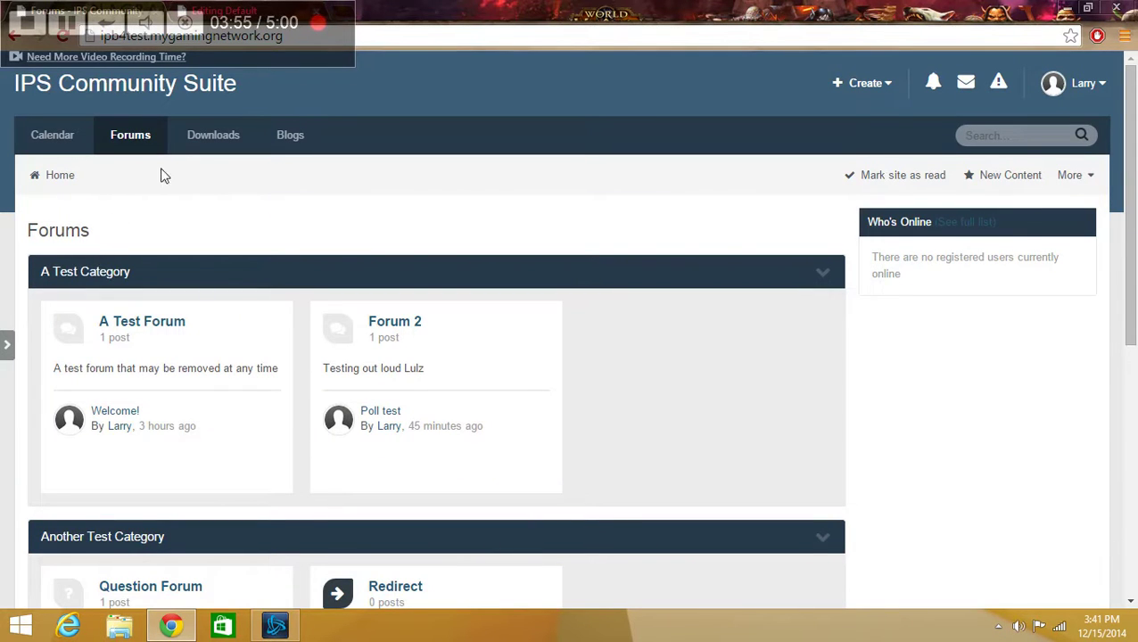
Step: Open the Block Manager, add the Similar Content block to the sidebar below Recent Entries, and save it with 5 maximum results
left_click(13, 348)
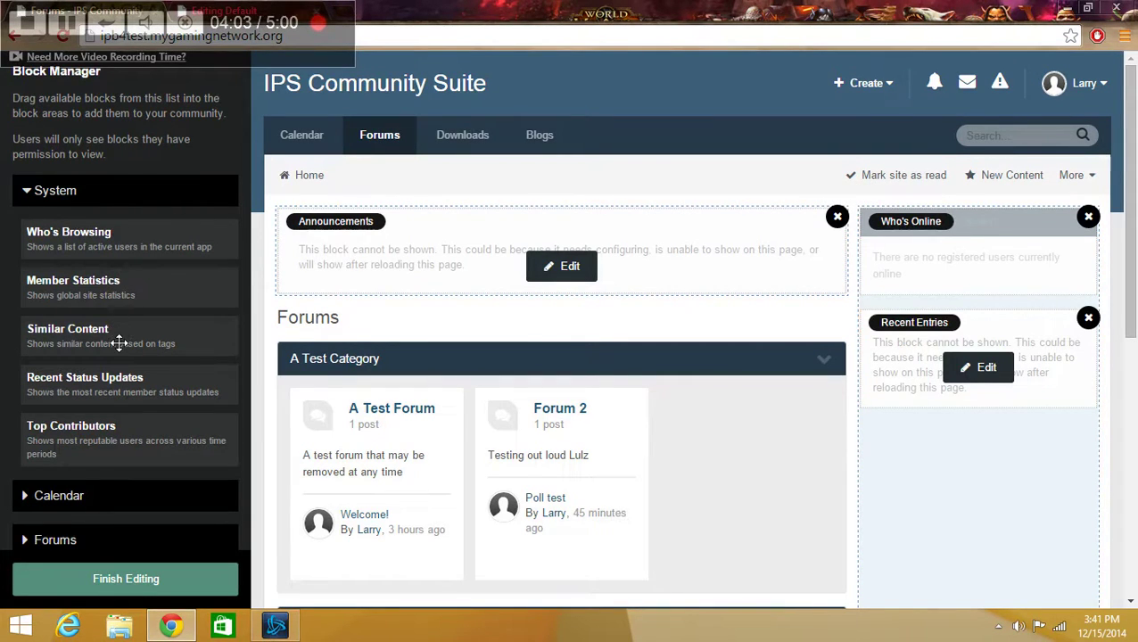
left_click_drag(119, 345, 1024, 452)
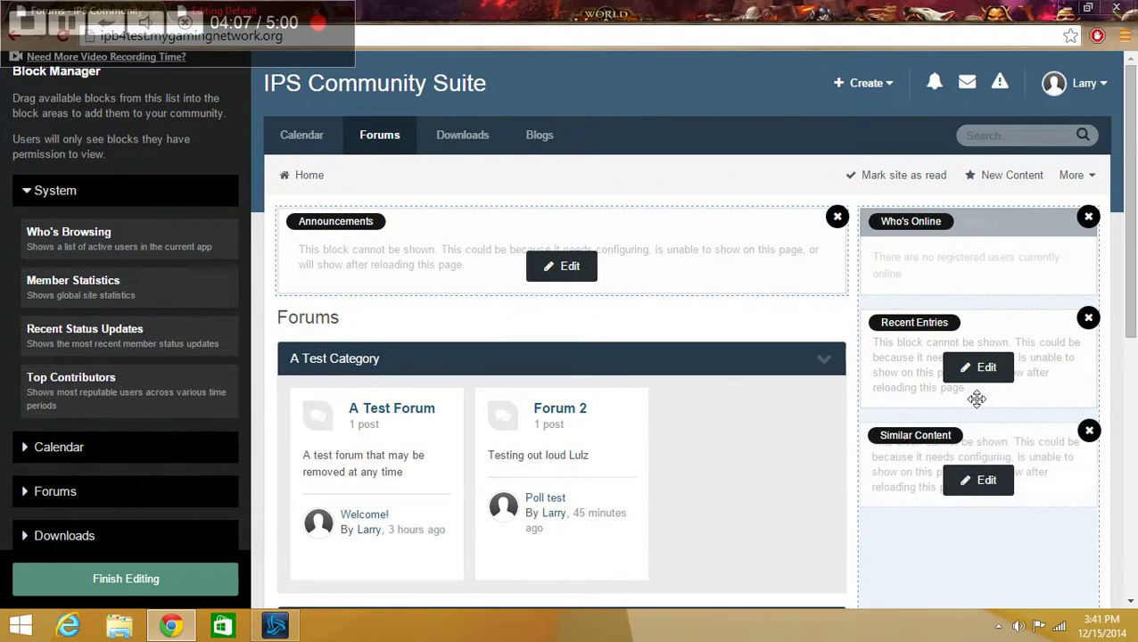
left_click(981, 481)
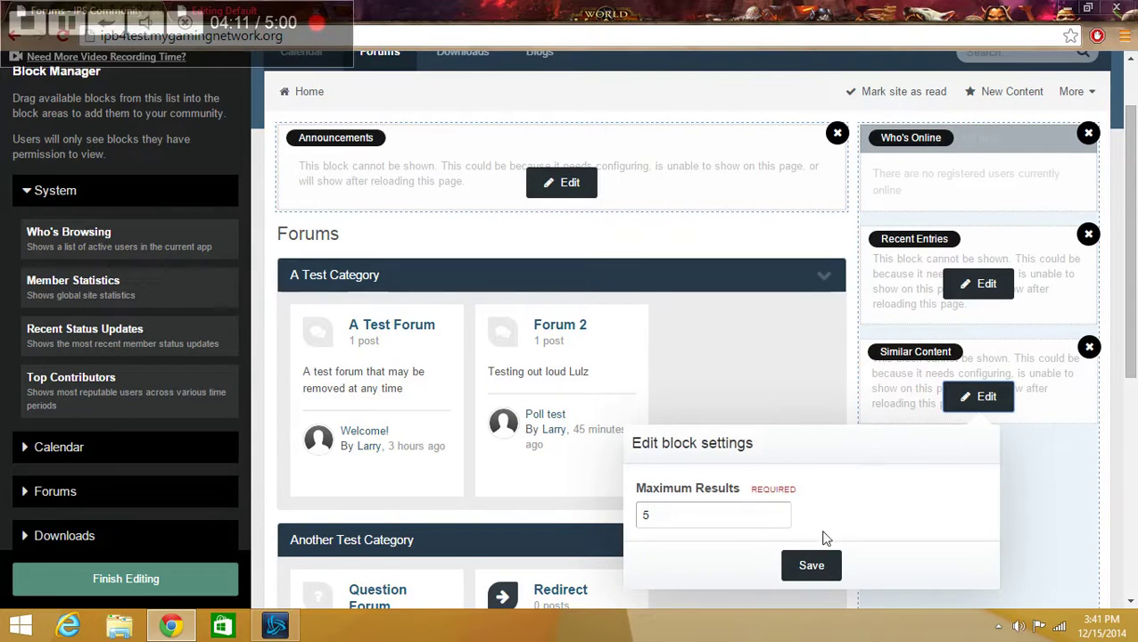
left_click(811, 565)
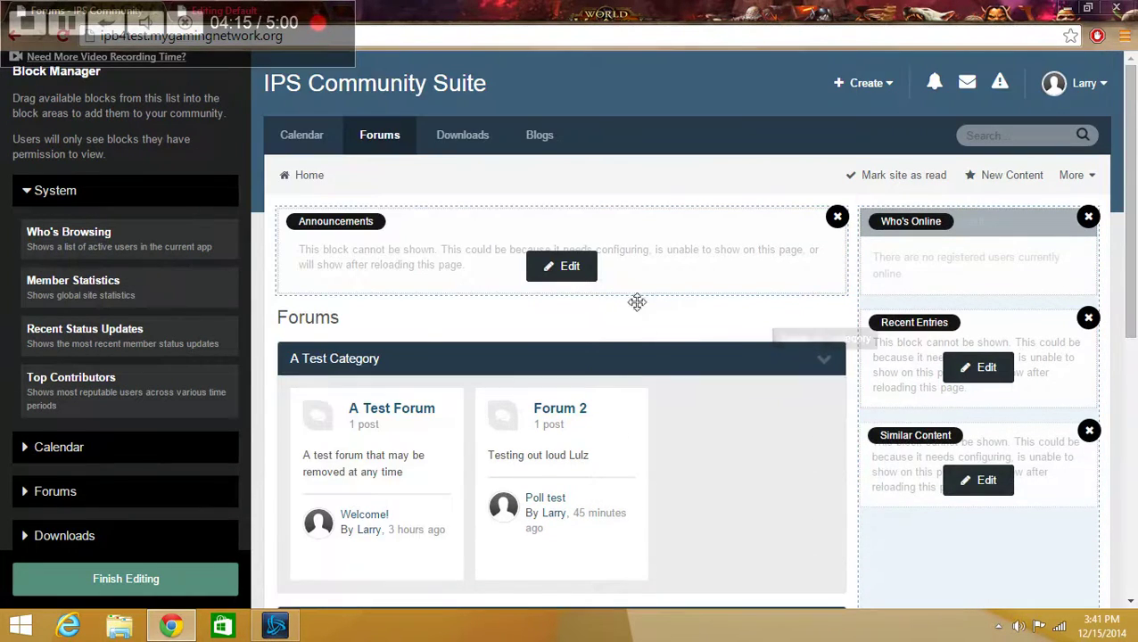
Step: Save the Announcements block's settings with 5 maximum results
left_click(580, 270)
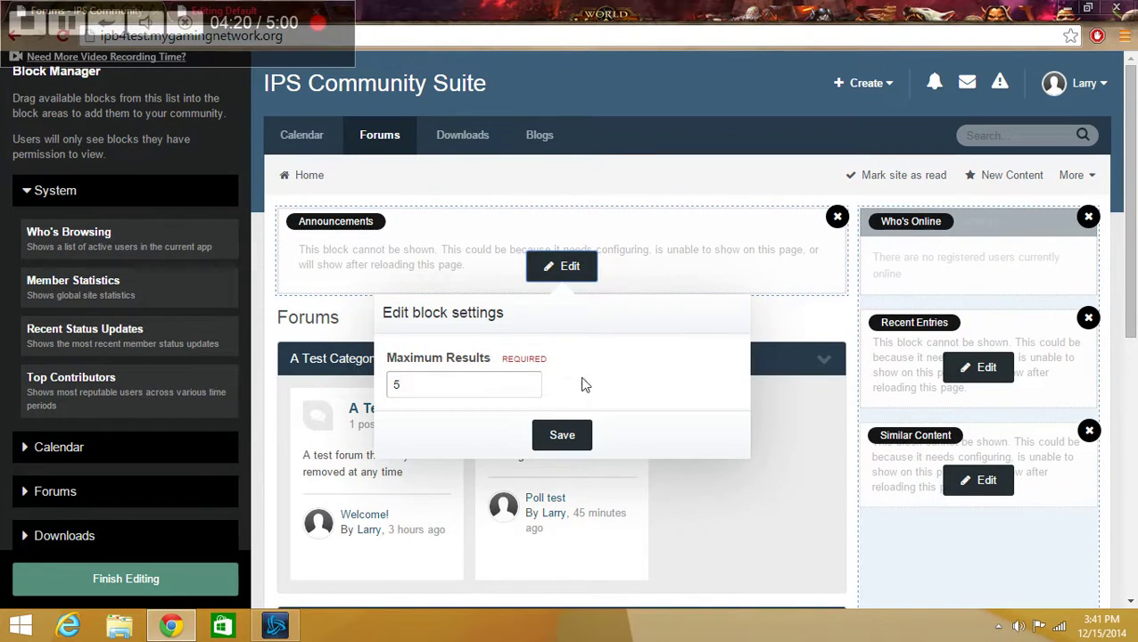
left_click(562, 446)
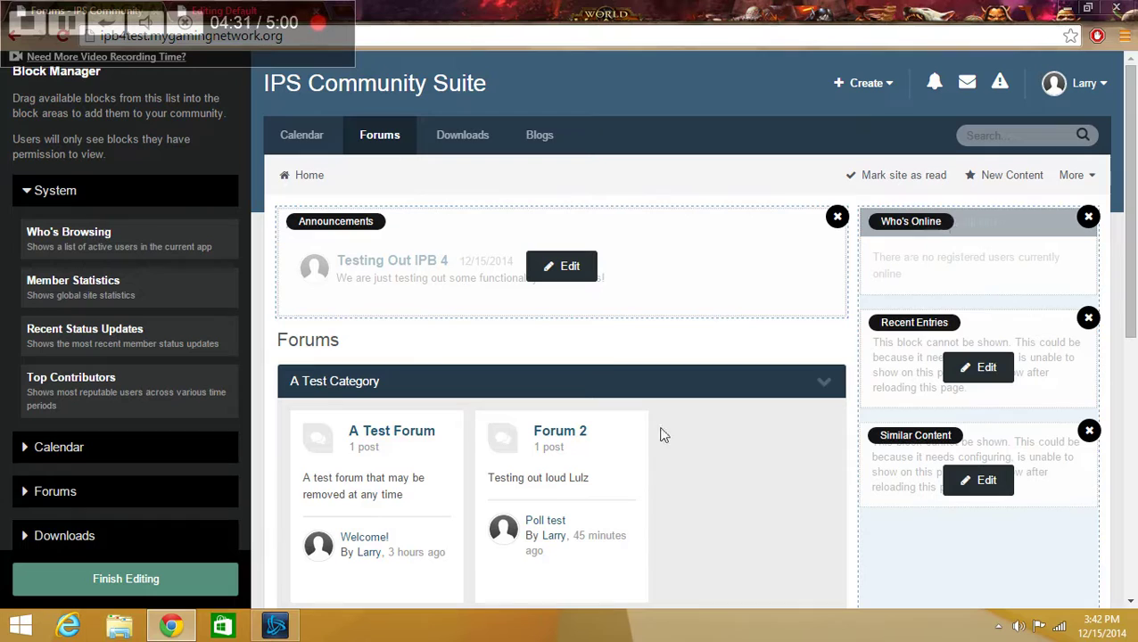
Step: Look through the available blocks in the Block Manager's Calendar, Downloads, Blogs and Forums categories
left_click(106, 449)
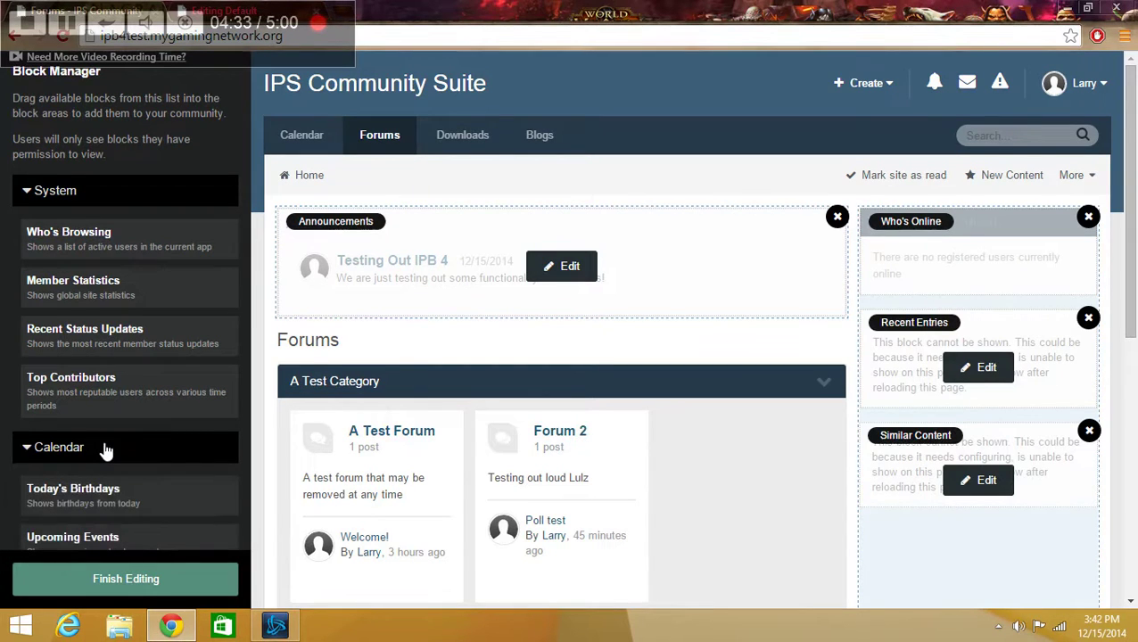
scroll(131, 465, "down", 2)
scroll(197, 441, "up", 1)
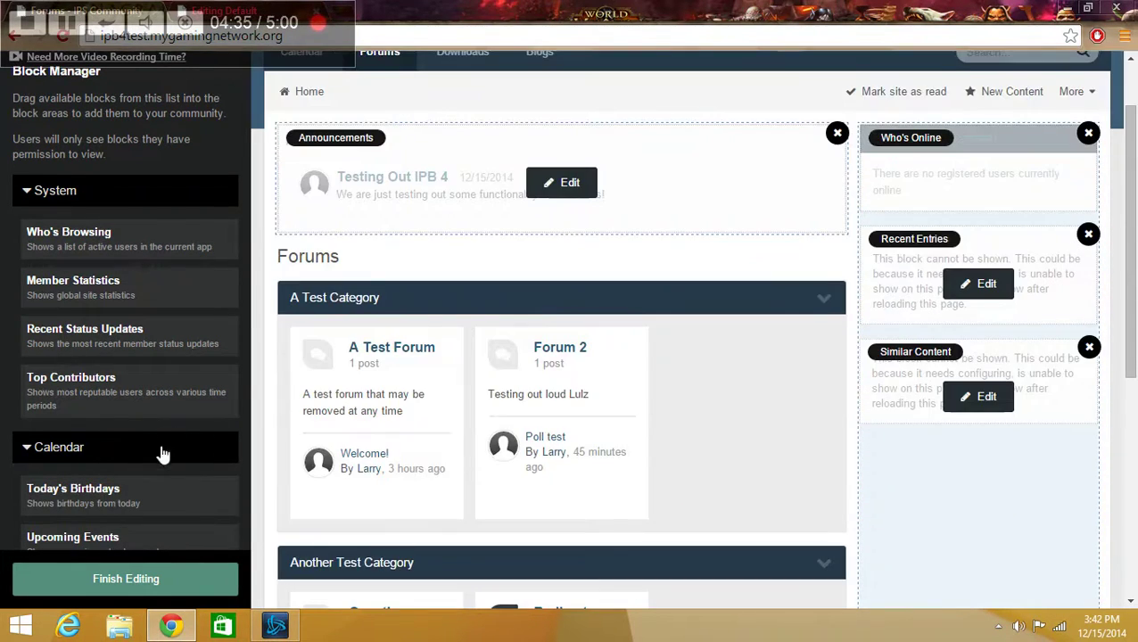
left_click(132, 455)
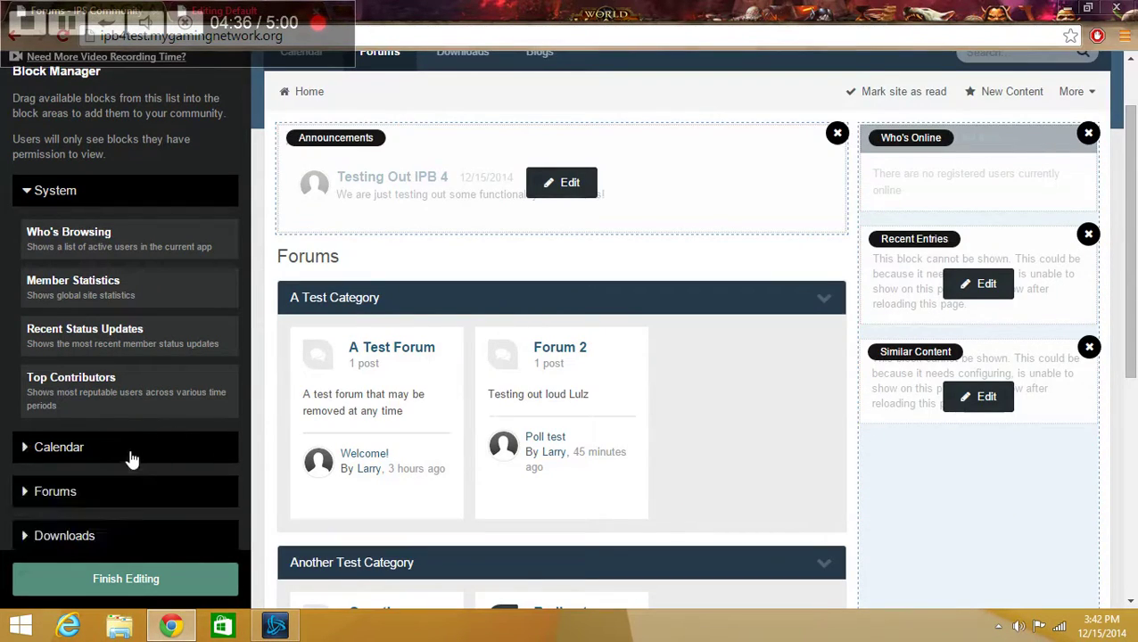
left_click(105, 192)
left_click(81, 325)
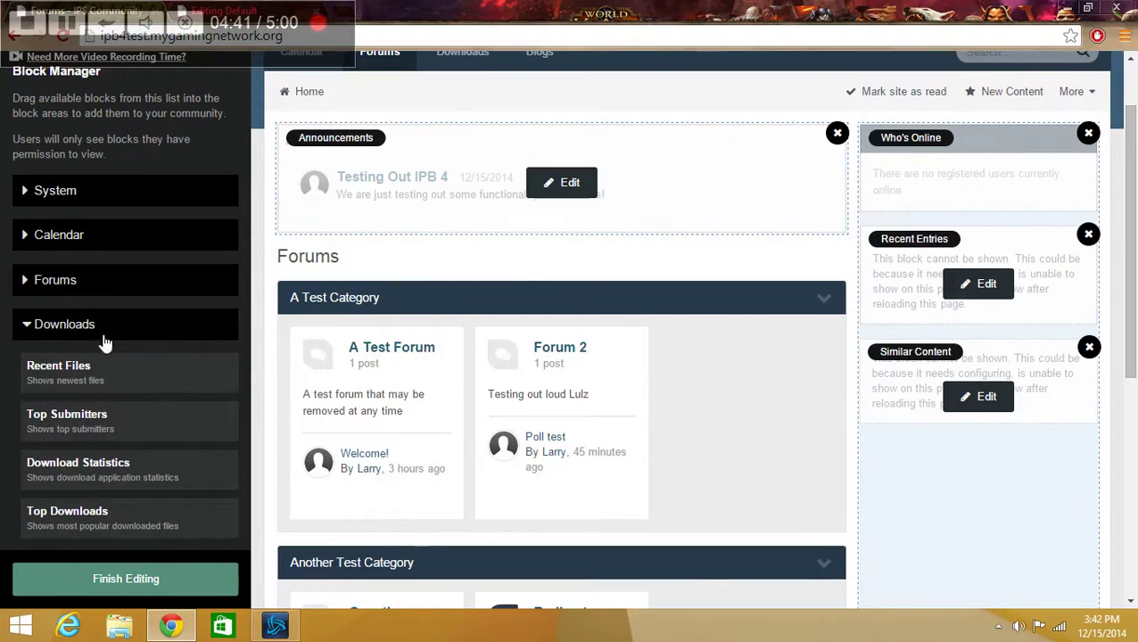
left_click(102, 335)
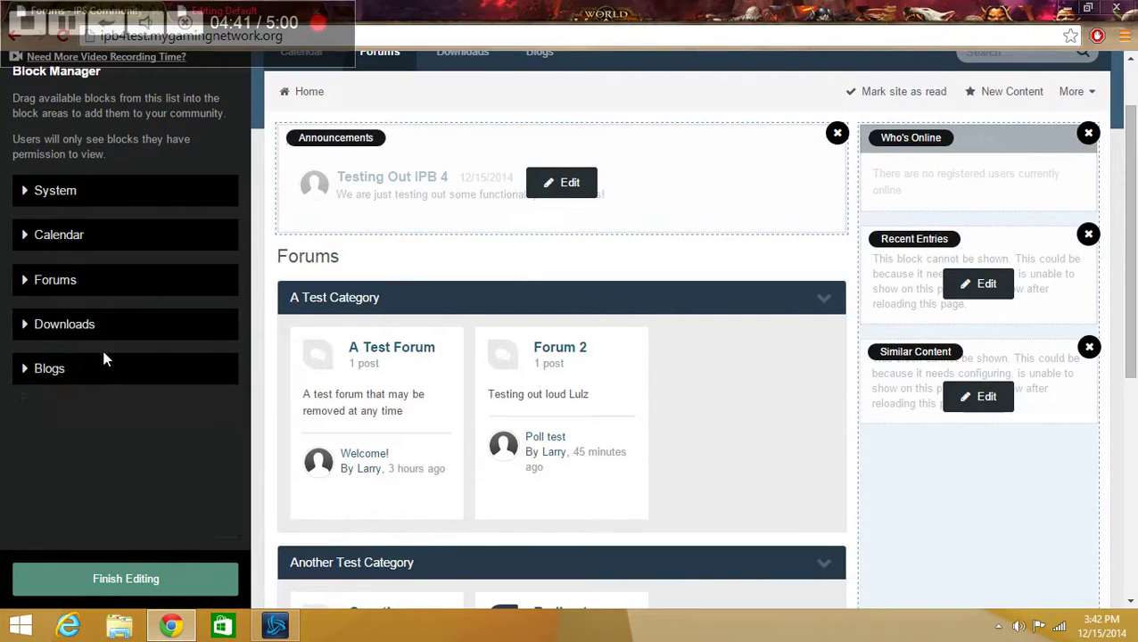
left_click(105, 368)
left_click(106, 369)
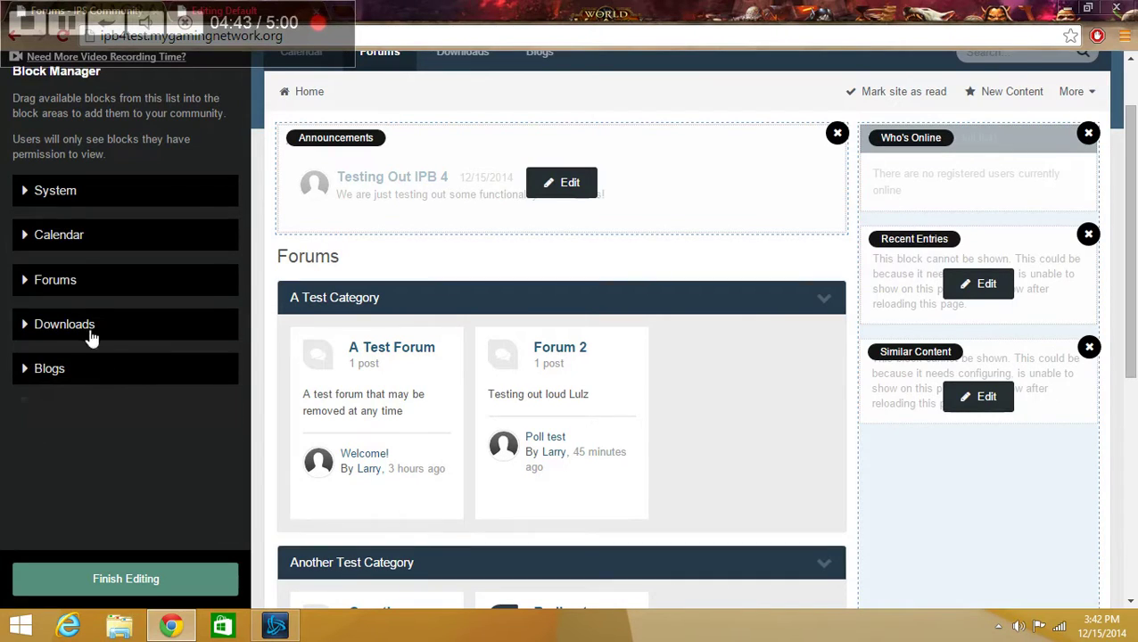
left_click(86, 280)
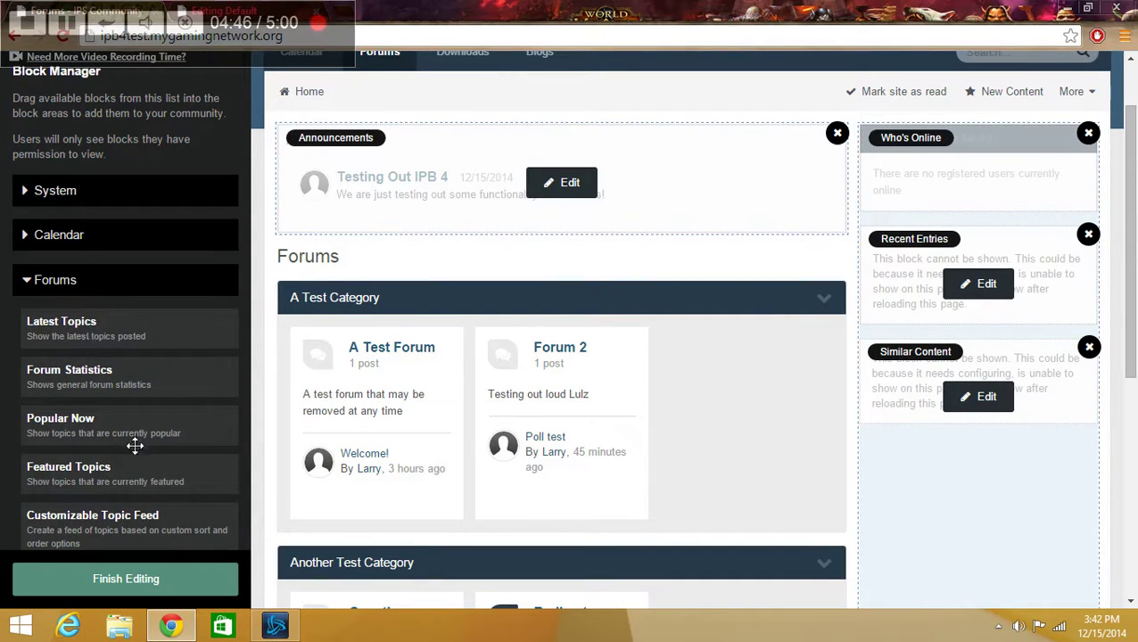
left_click(133, 279)
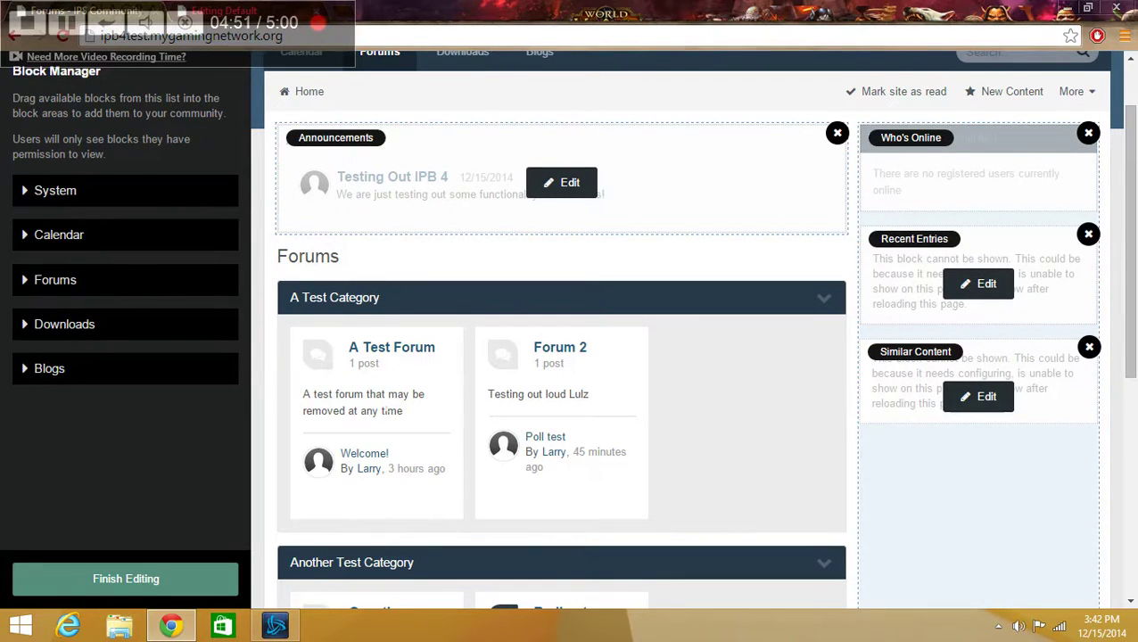
Step: Finish editing the blocks and view the updated Forums page from its beginning
left_click(195, 584)
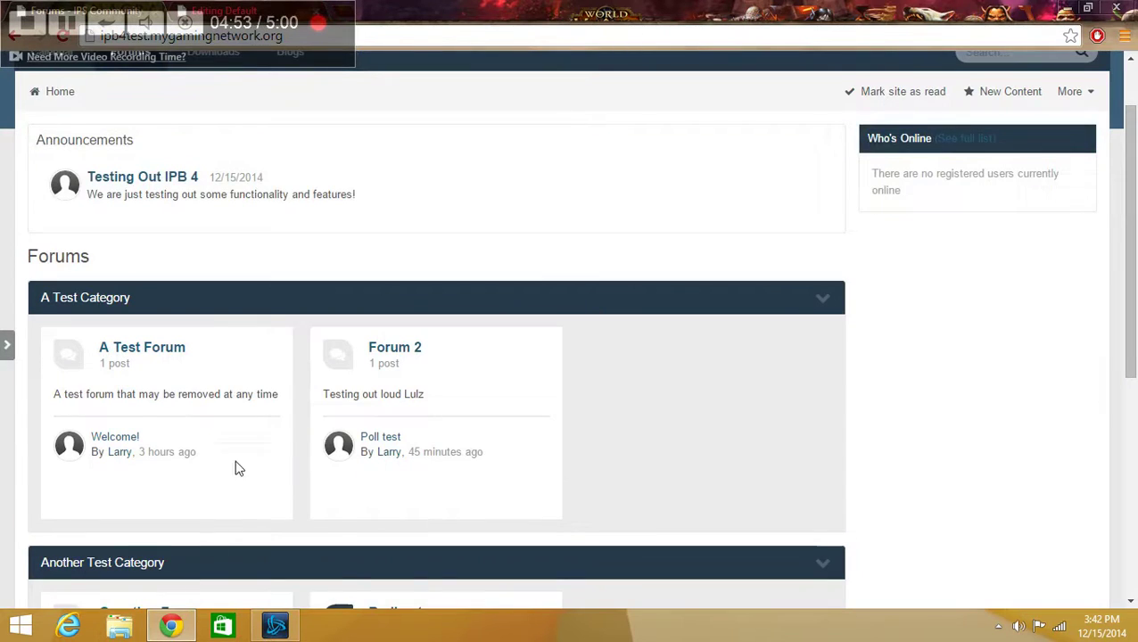
scroll(241, 455, "up", 1)
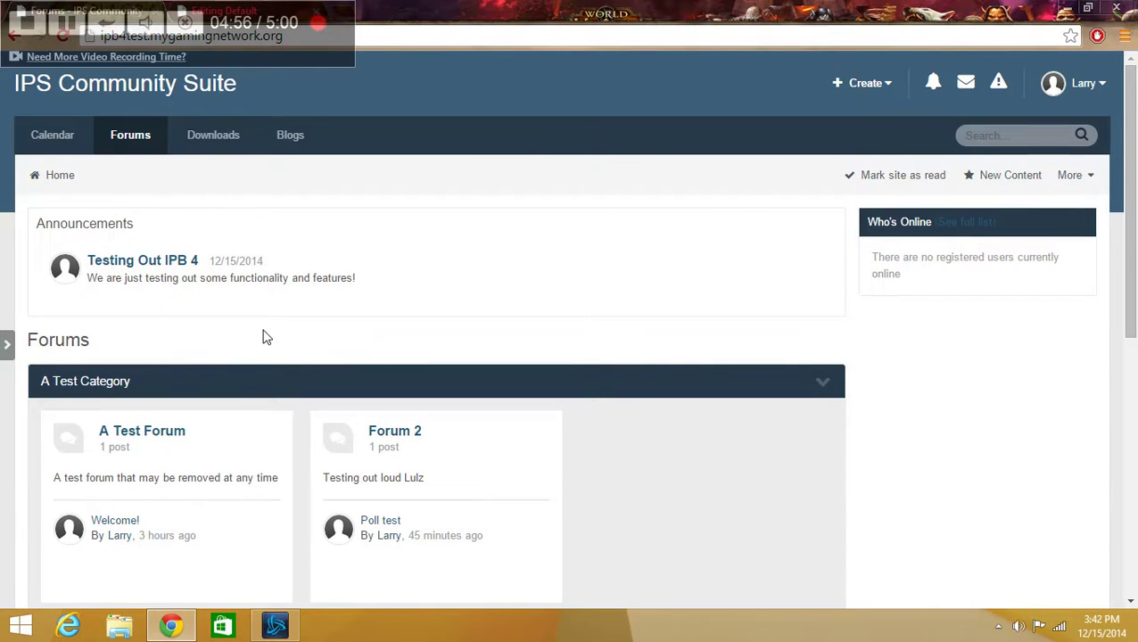